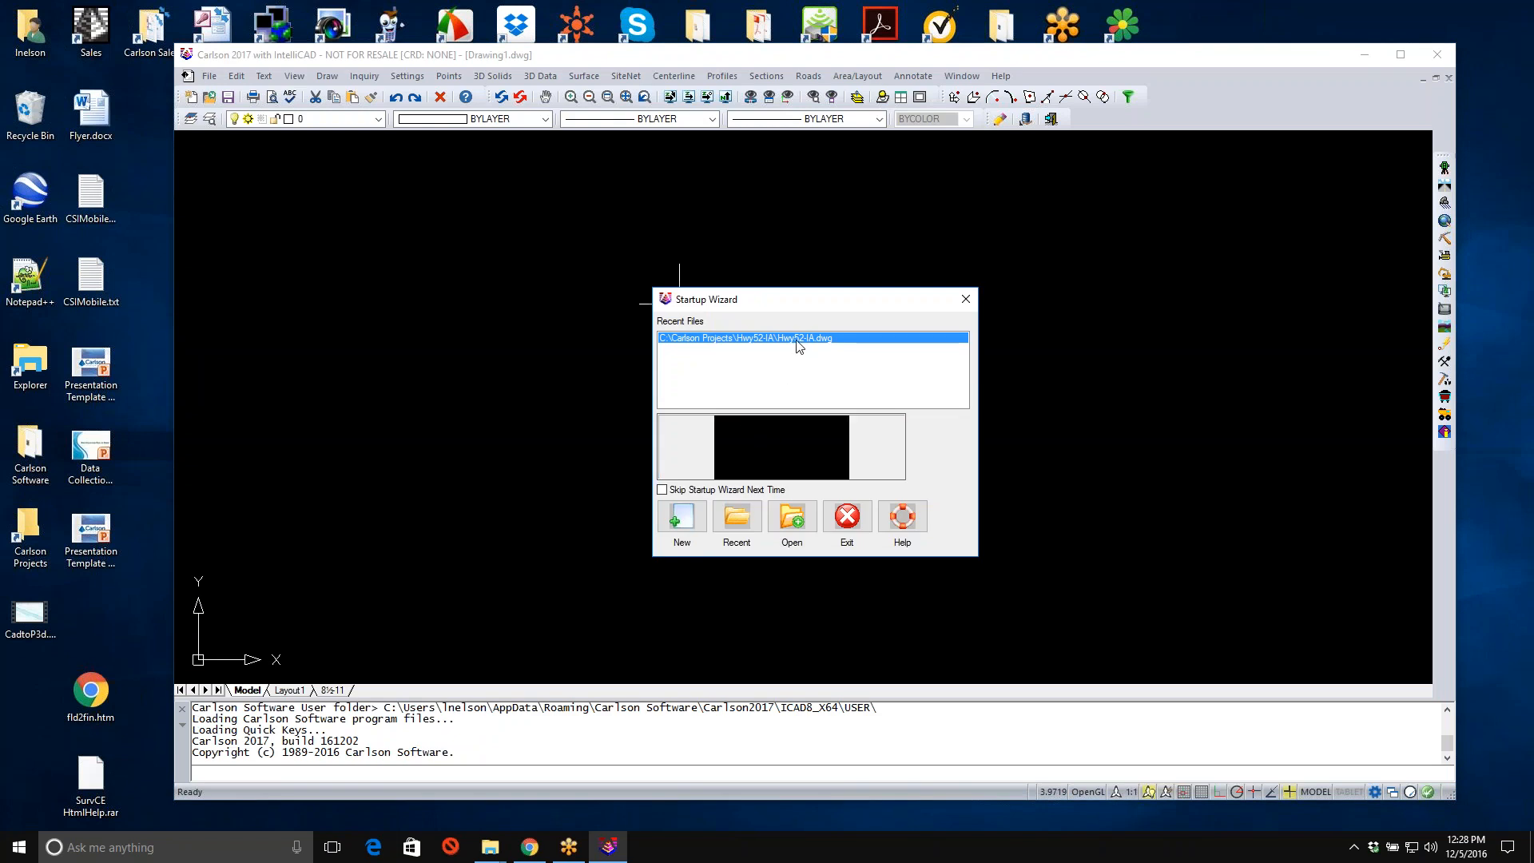
Open the recent drawing Hwy52-IA.dwg.
left_click(775, 440)
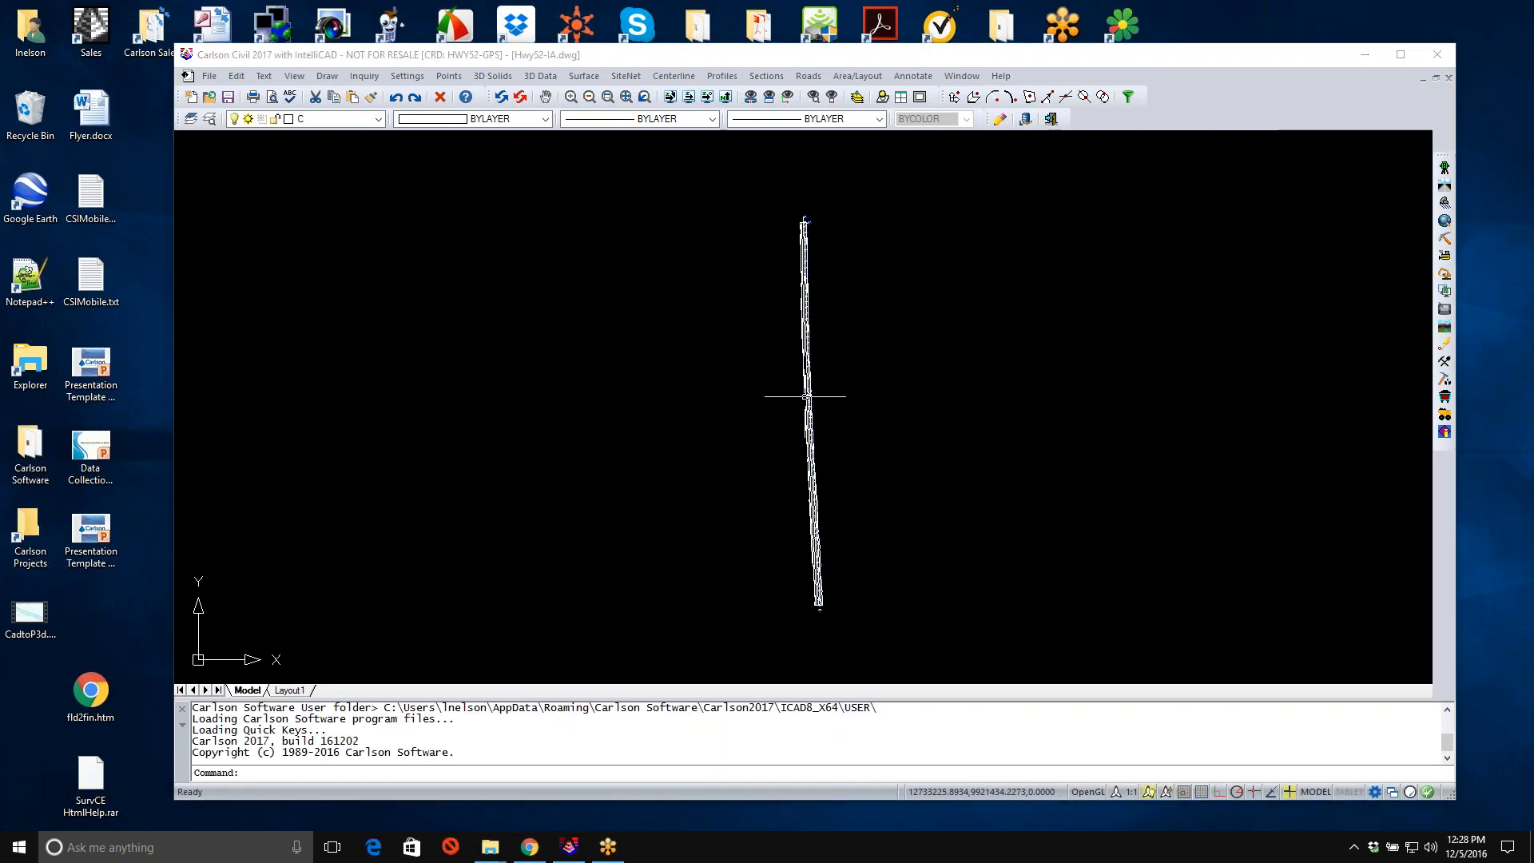
Review the input and output files specified for Process Road Design, and leave the command without processing.
left_click(811, 77)
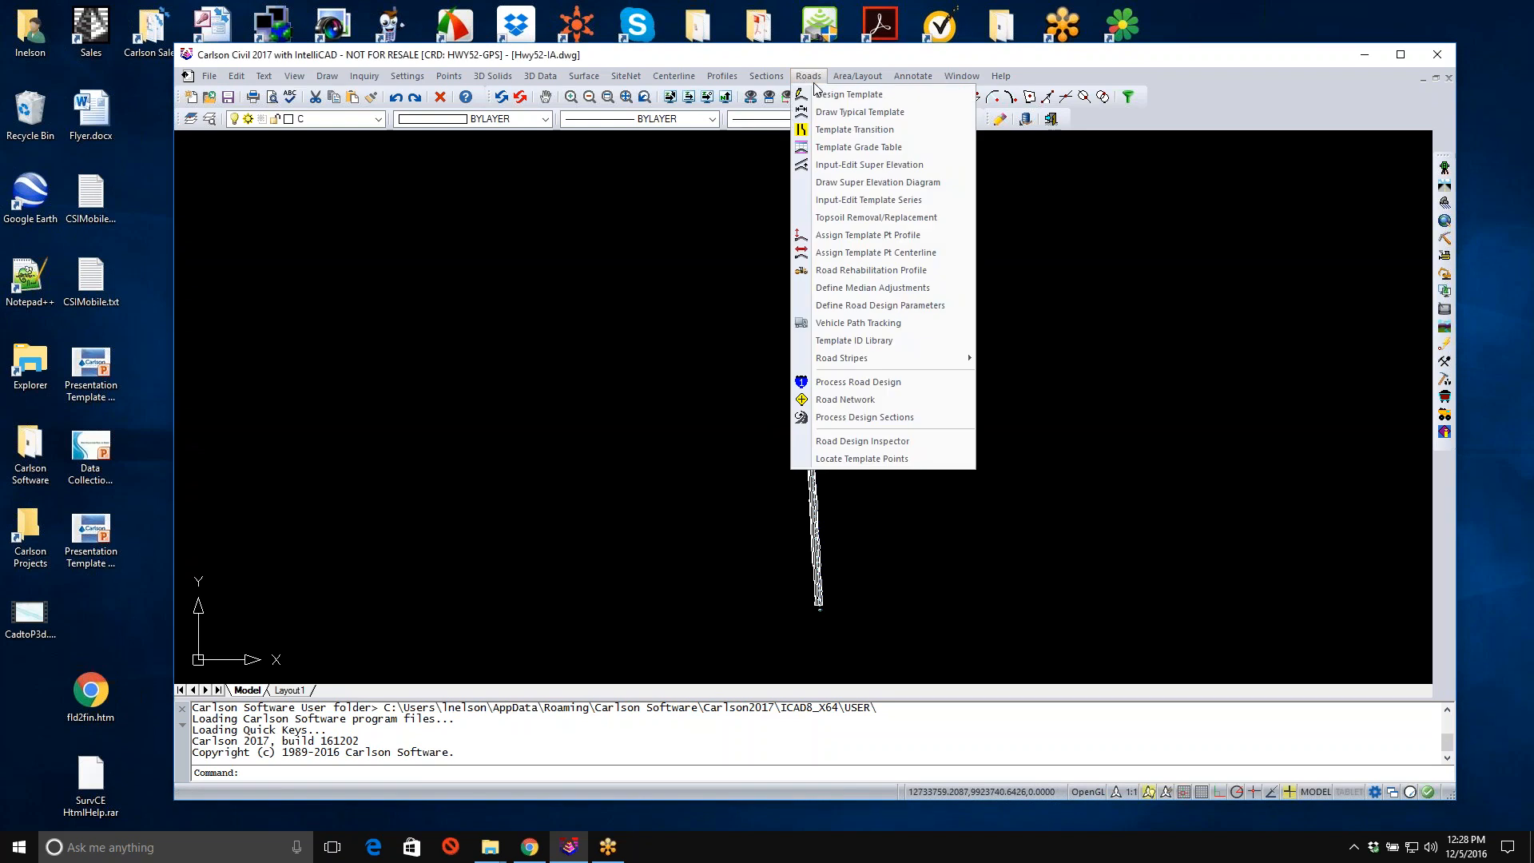
left_click(836, 382)
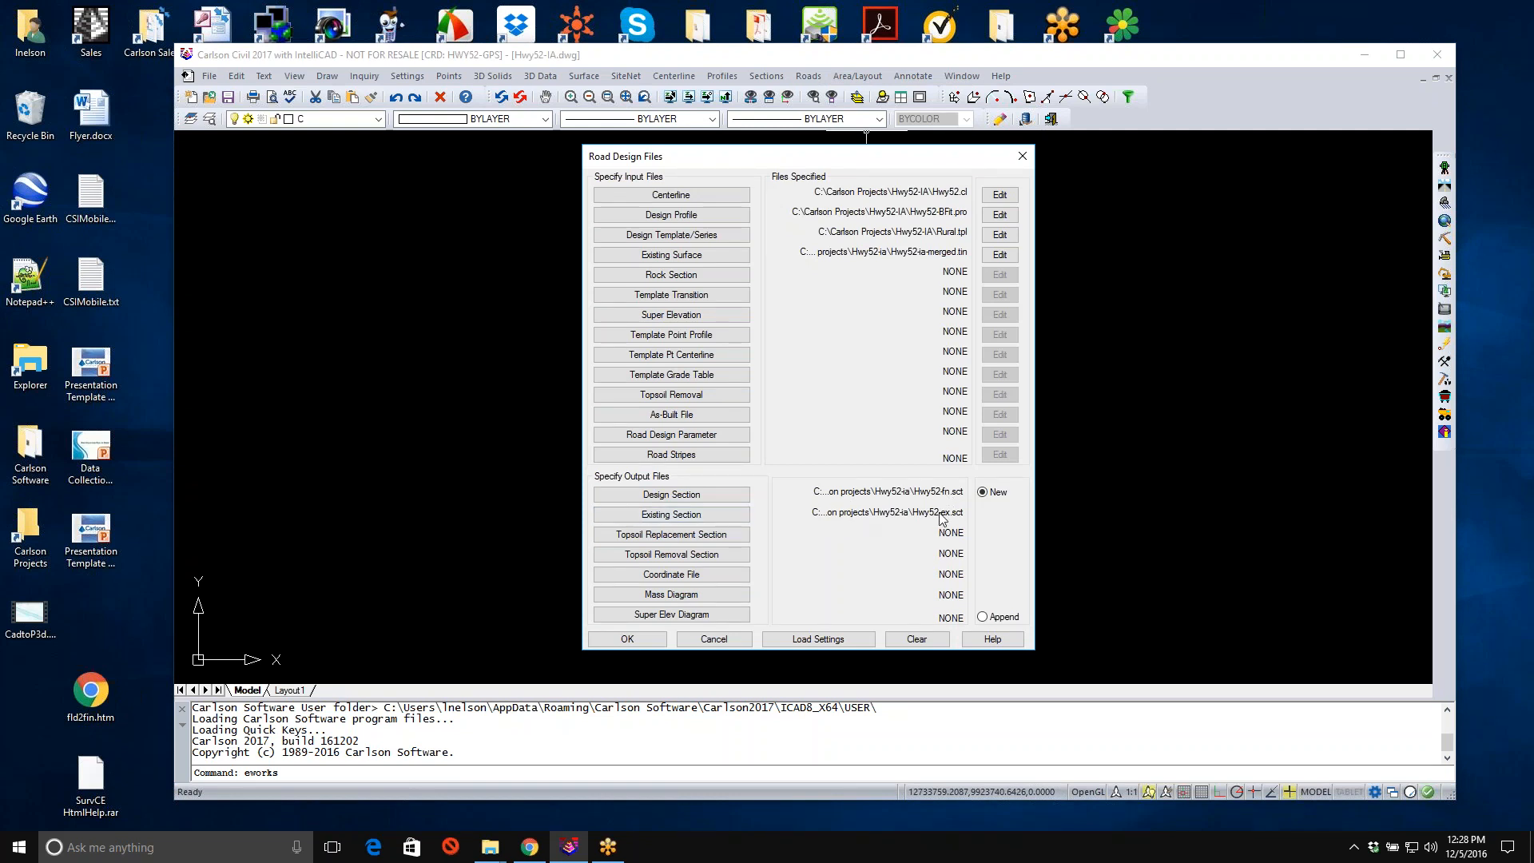
left_click(728, 639)
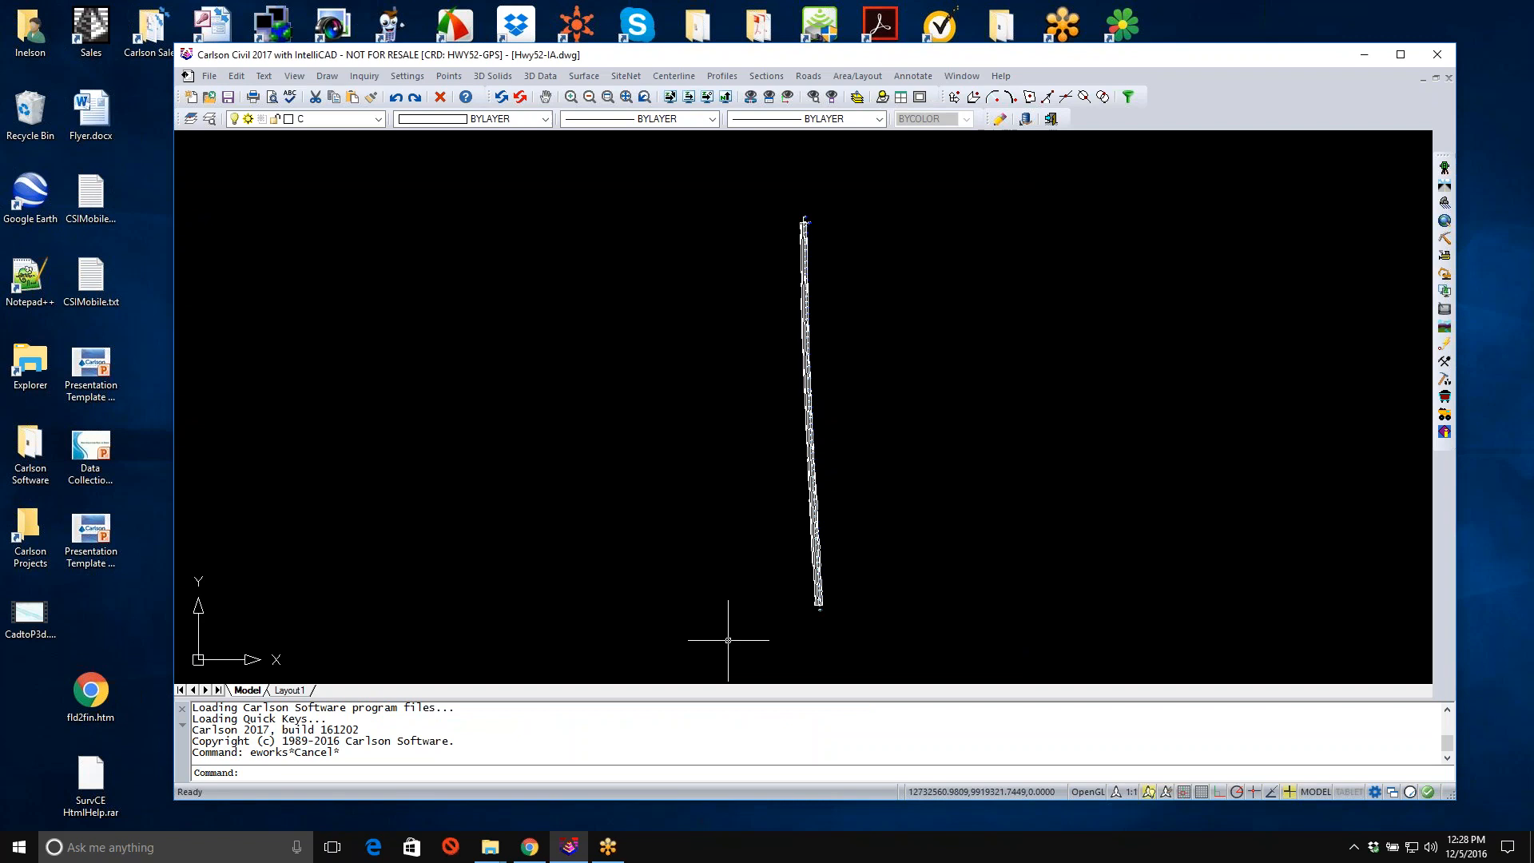
Open Hwy52-Fn.sct in Input-Edit Section File and assign Hwy52-Ex.sct as its reference section.
left_click(765, 77)
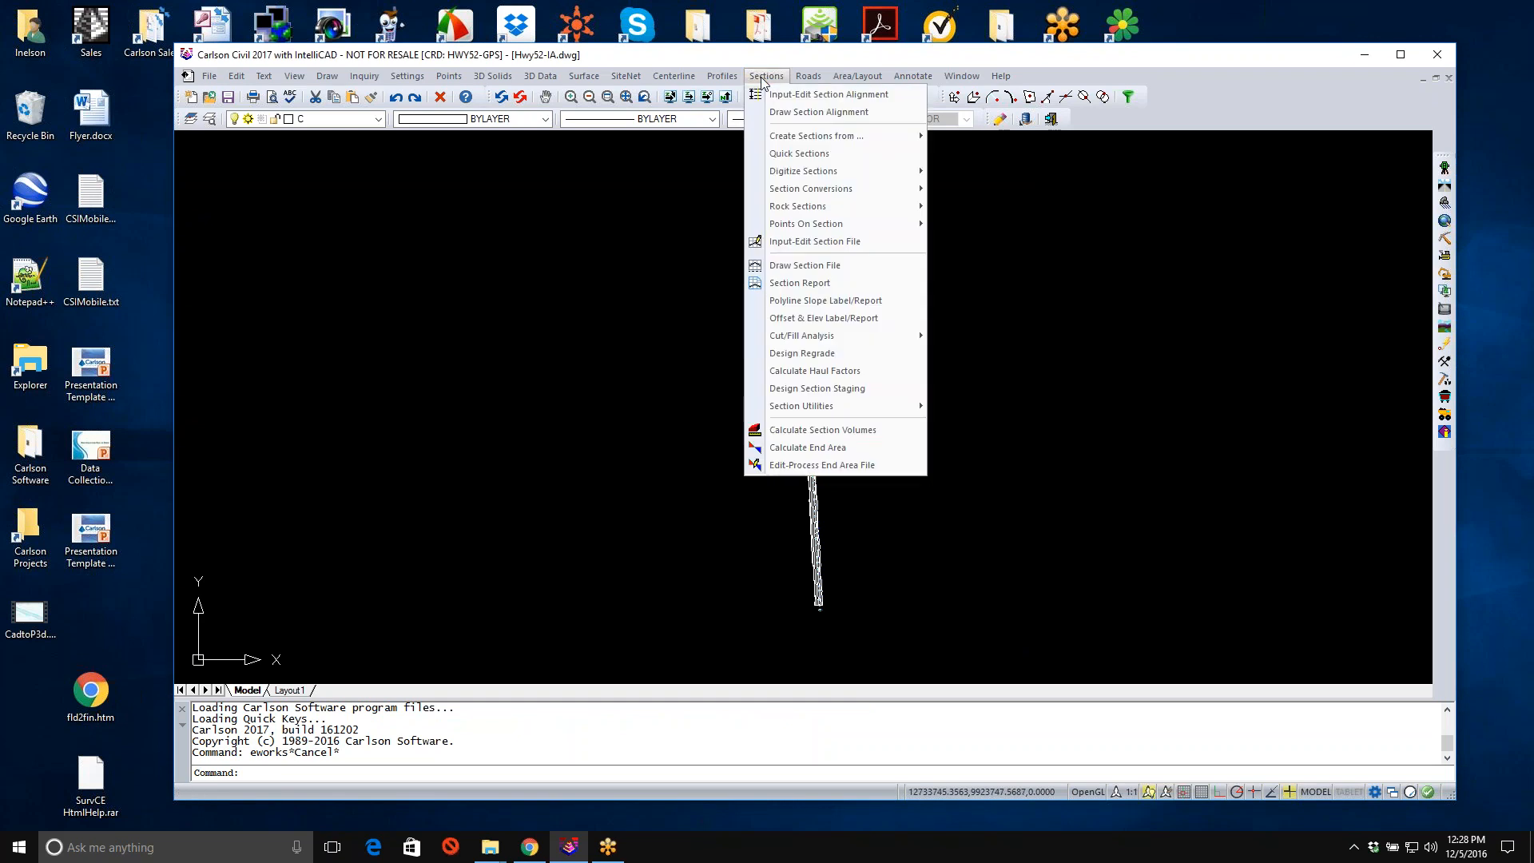
left_click(839, 242)
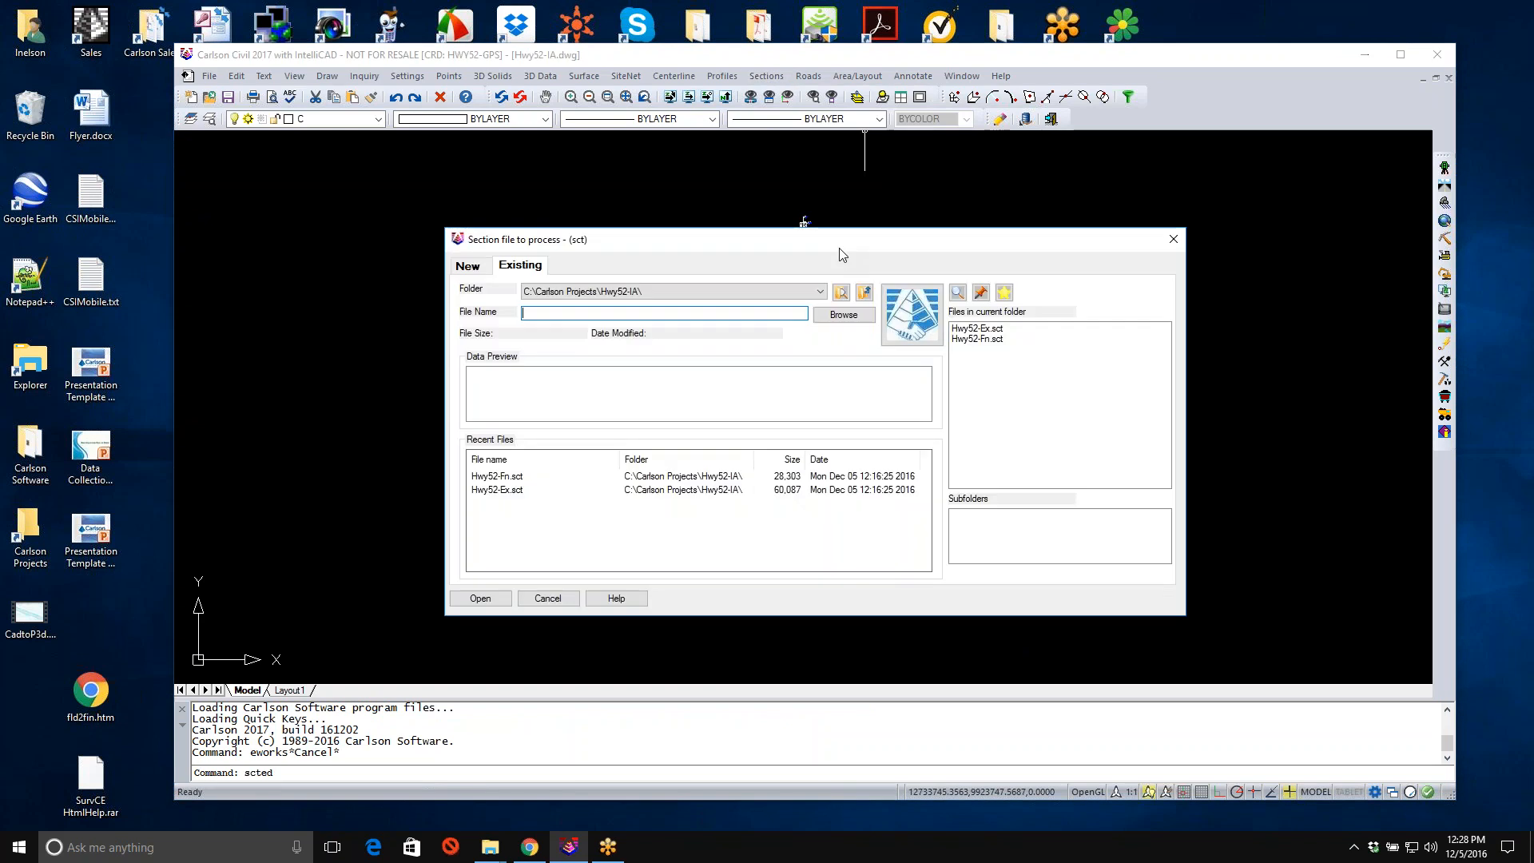
left_click(976, 339)
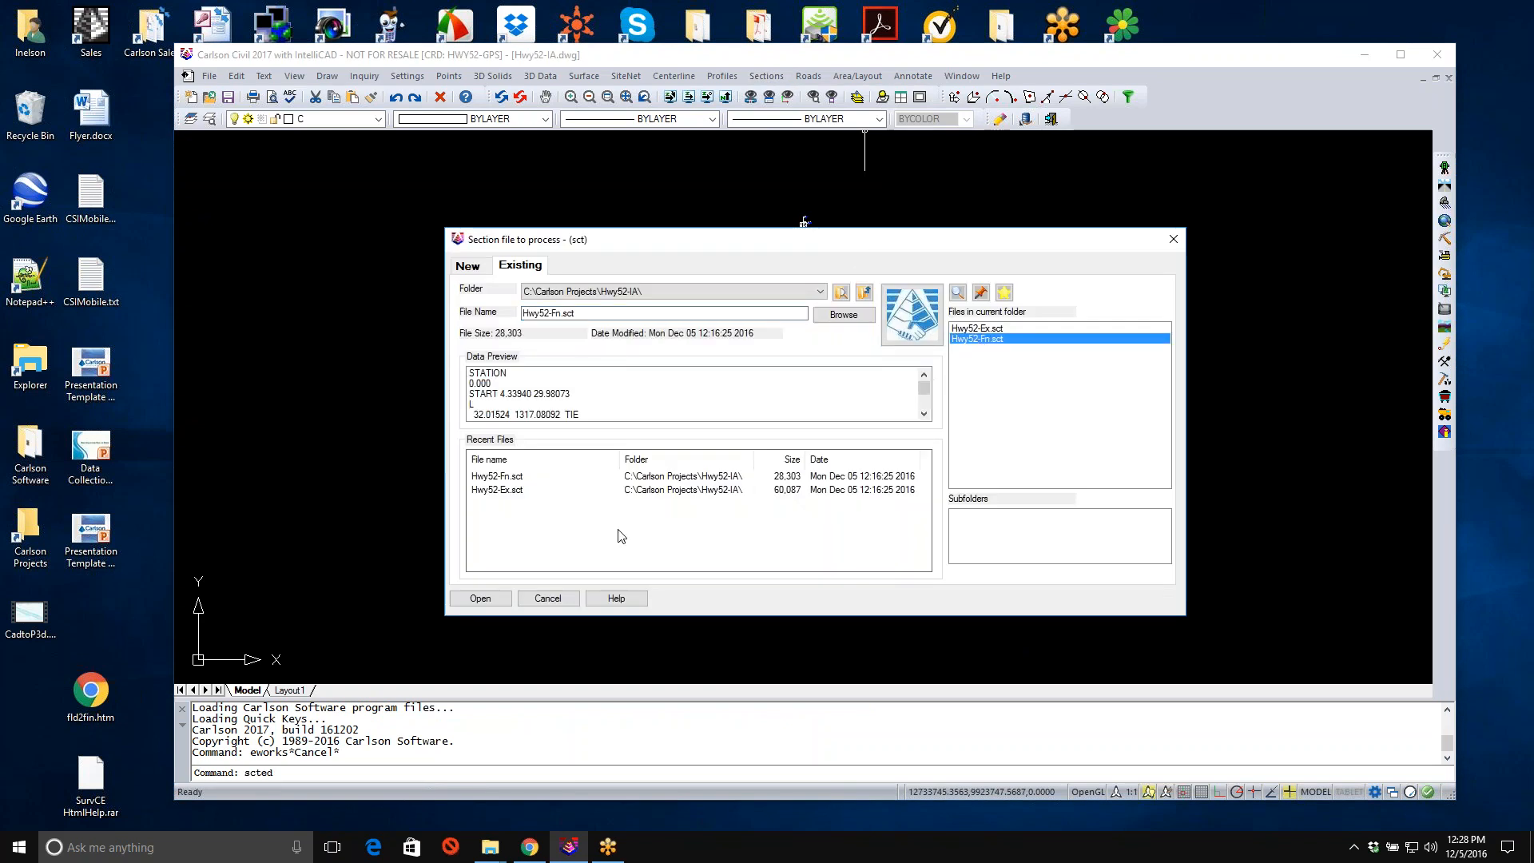
left_click(480, 598)
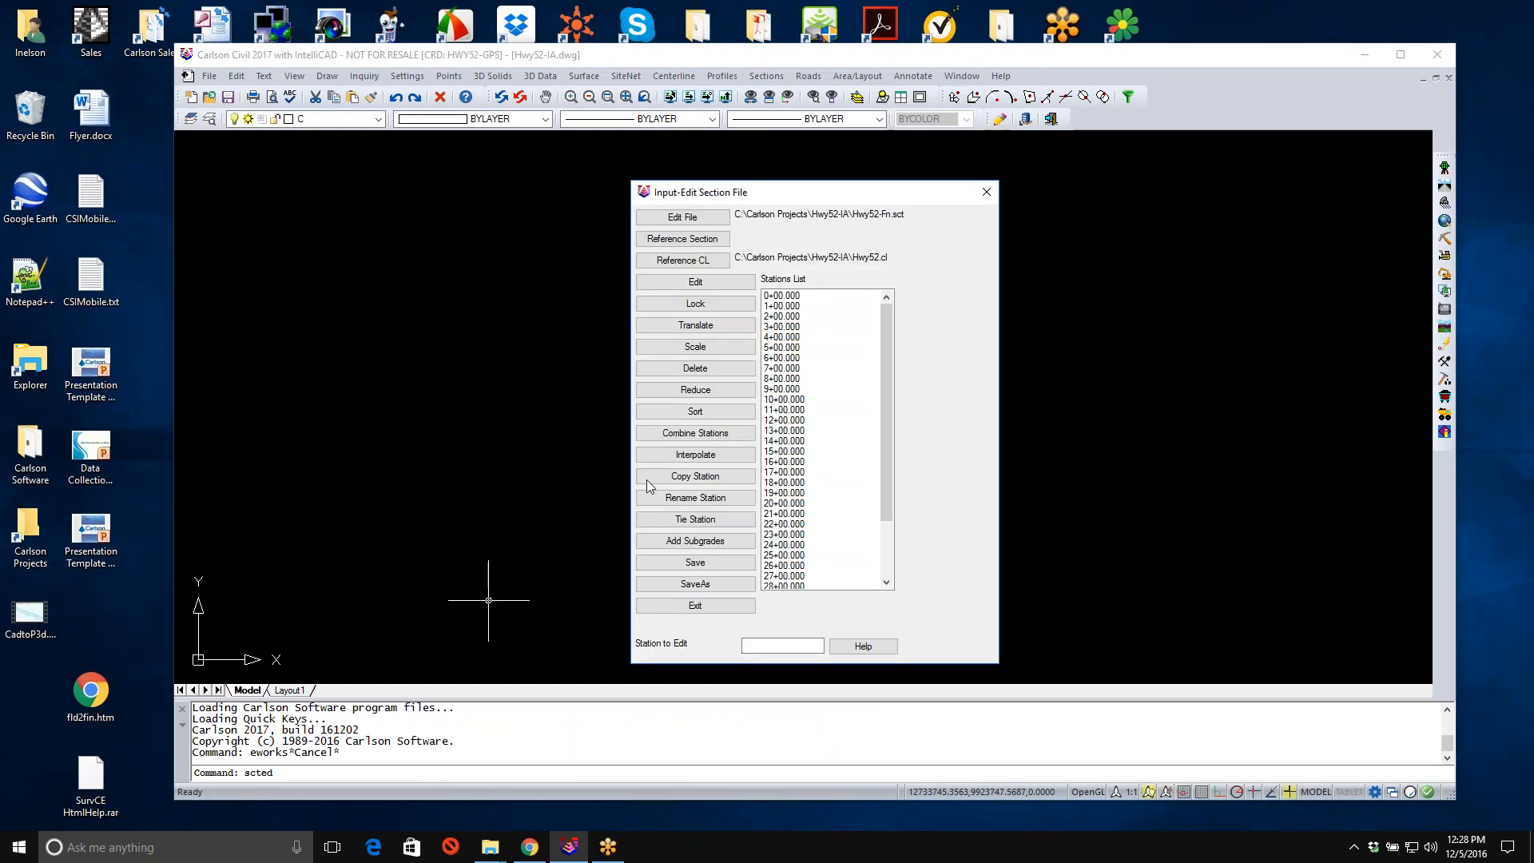
left_click(658, 239)
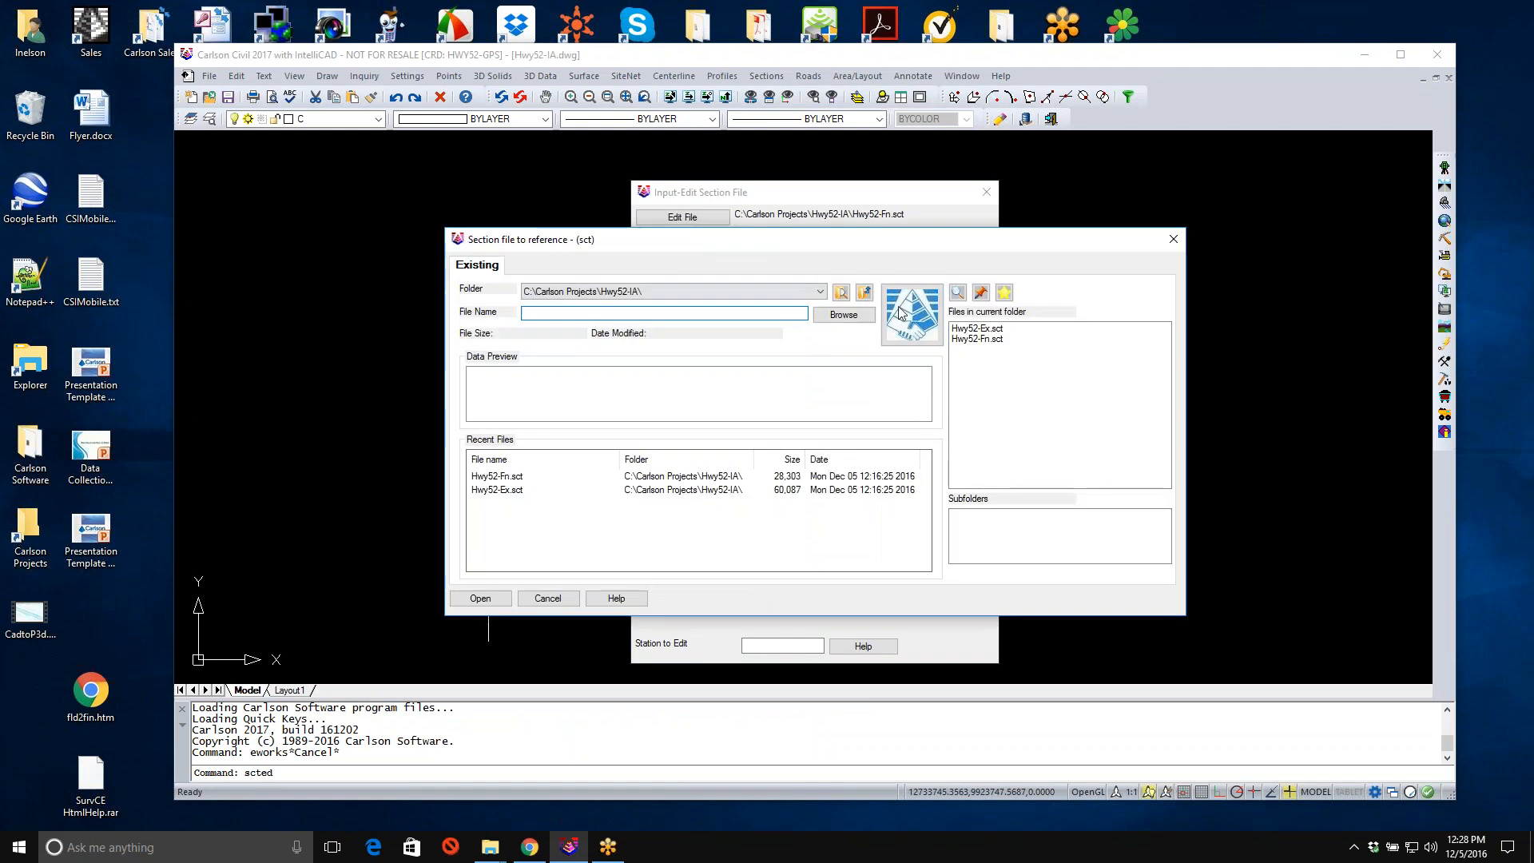
left_click(977, 329)
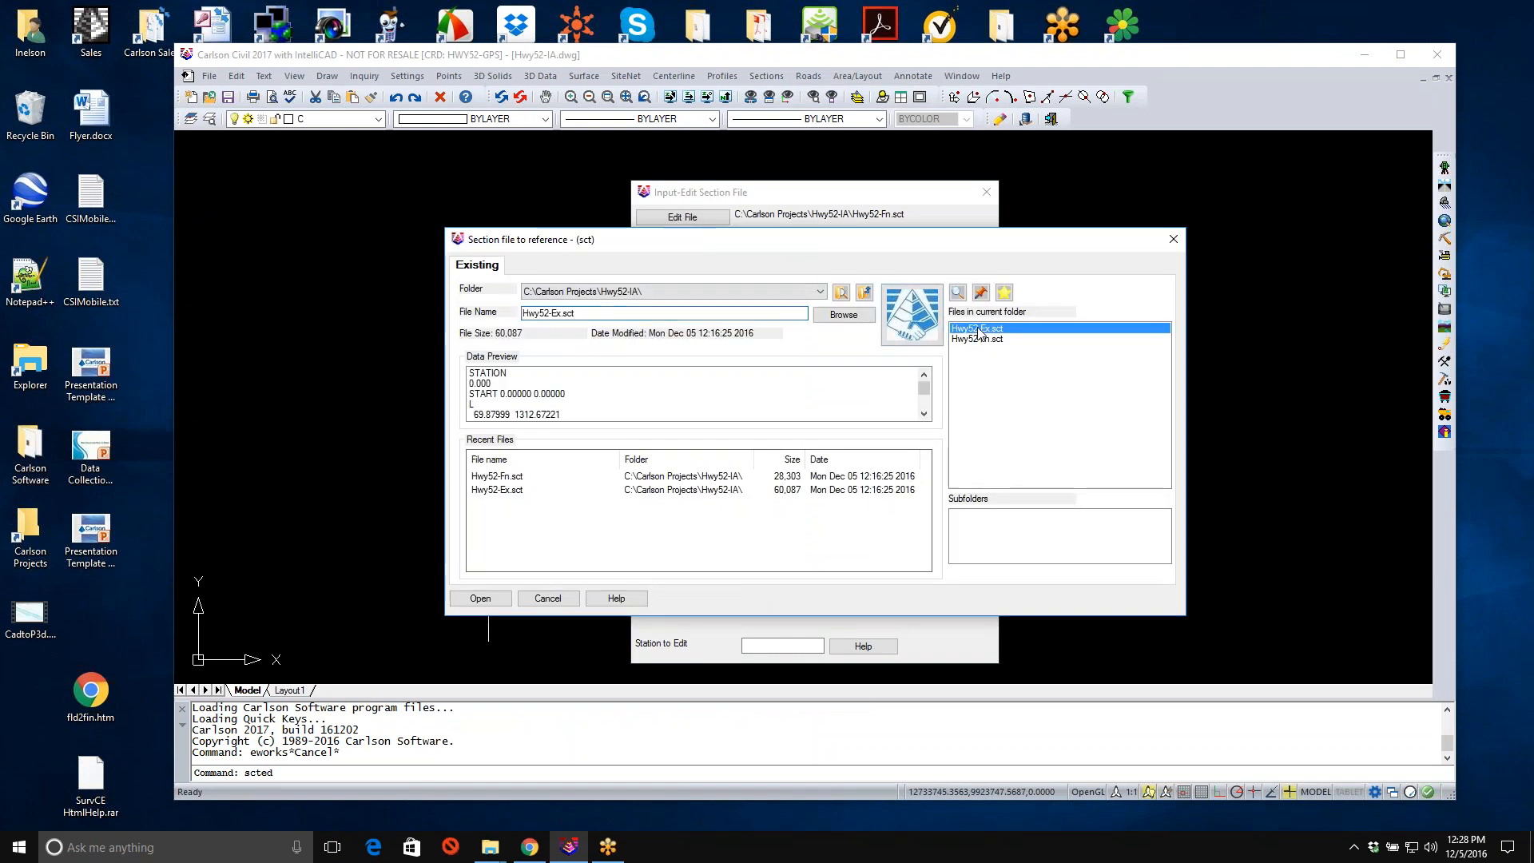
left_click(473, 600)
Examine the design sections against the existing ones from station 1+00 through 12+00, and exit the section editor.
left_click(794, 297)
left_click(796, 305)
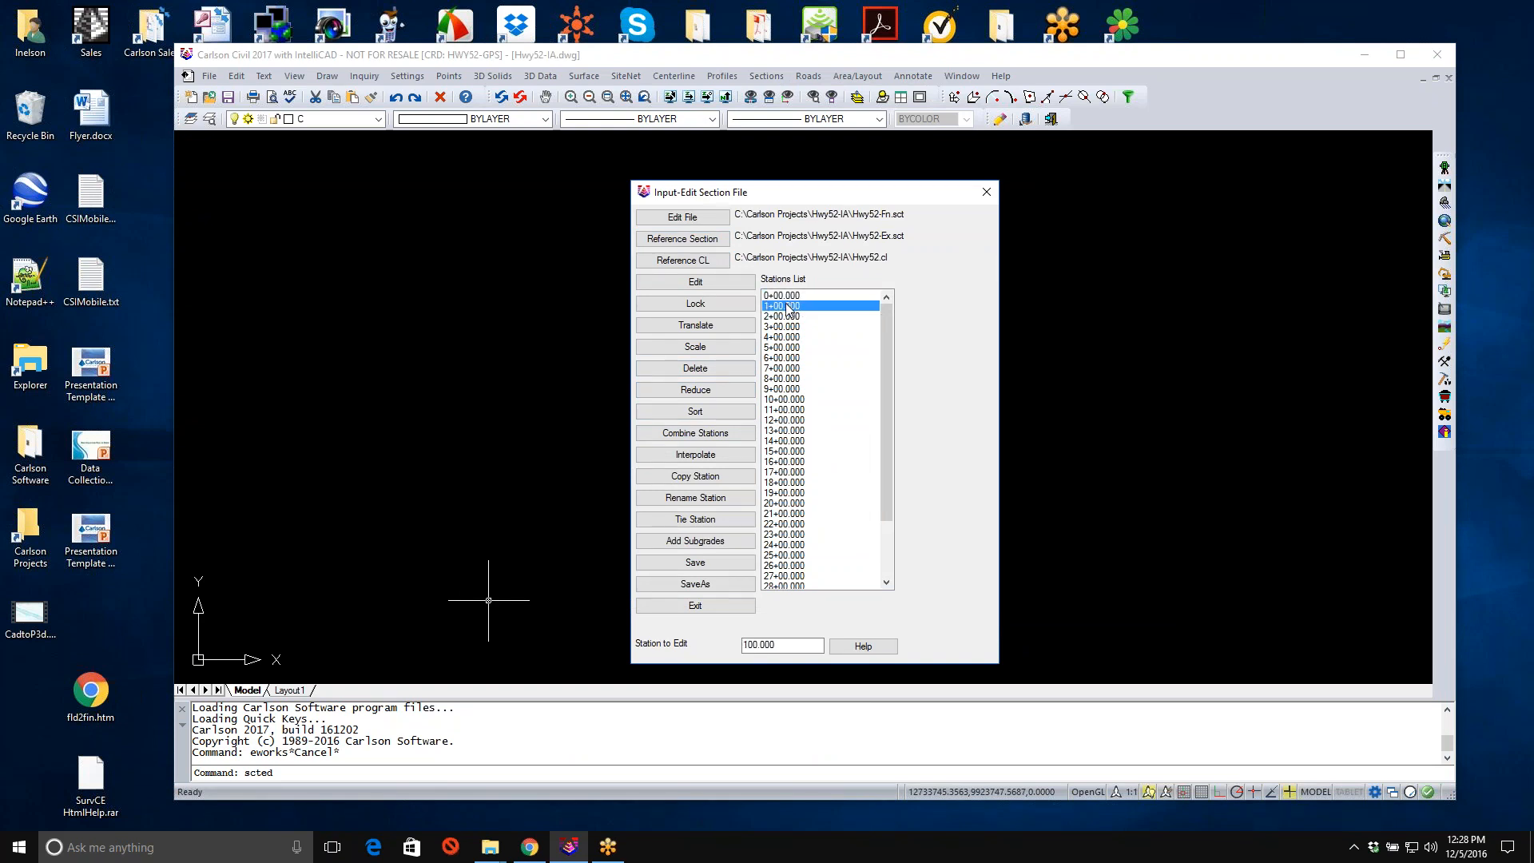
left_click(720, 287)
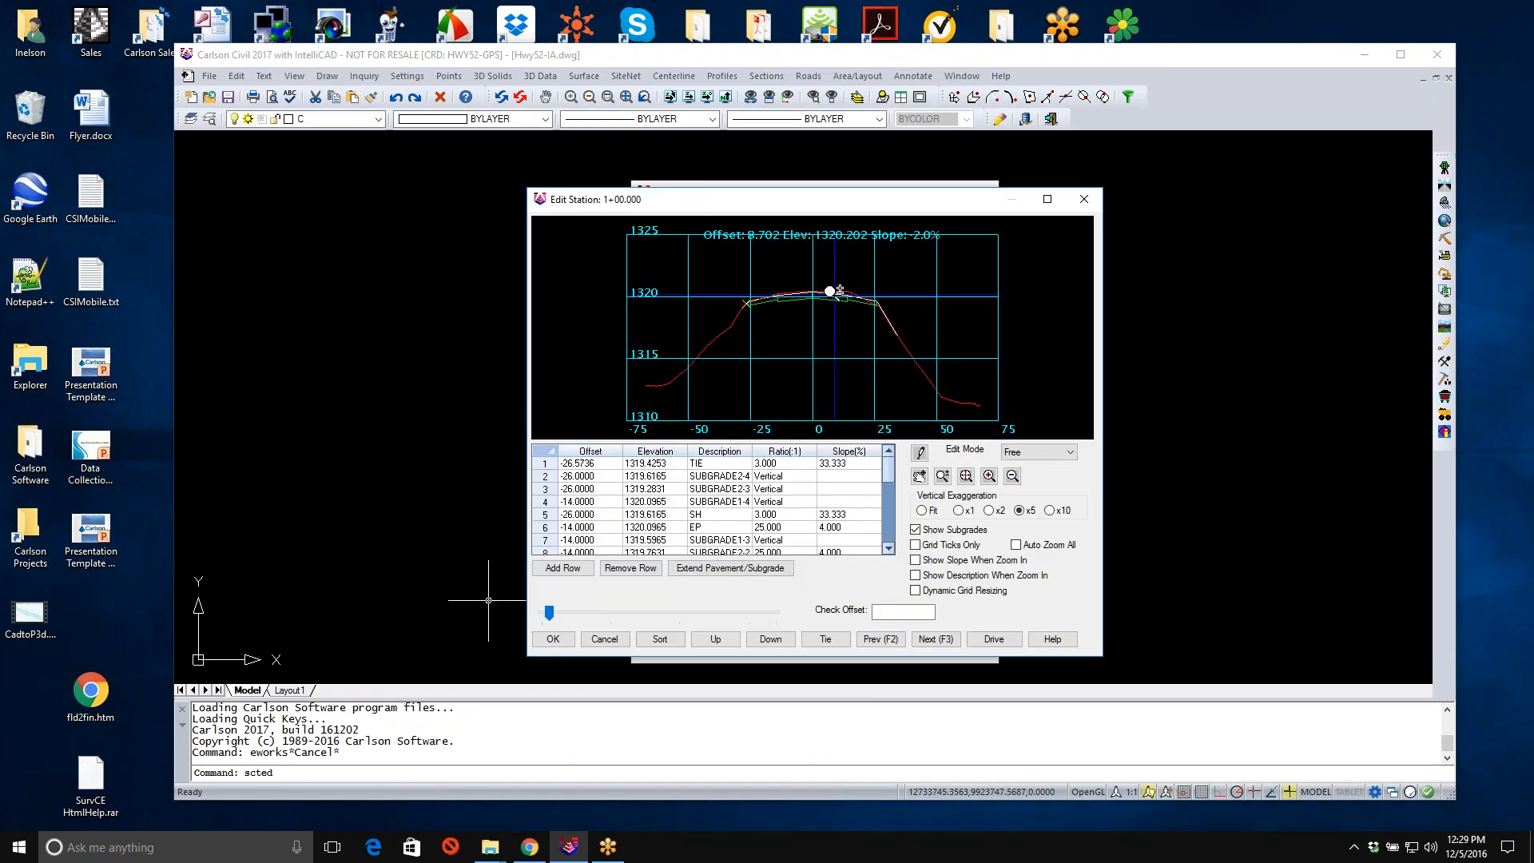
scroll(829, 295, "up", 1)
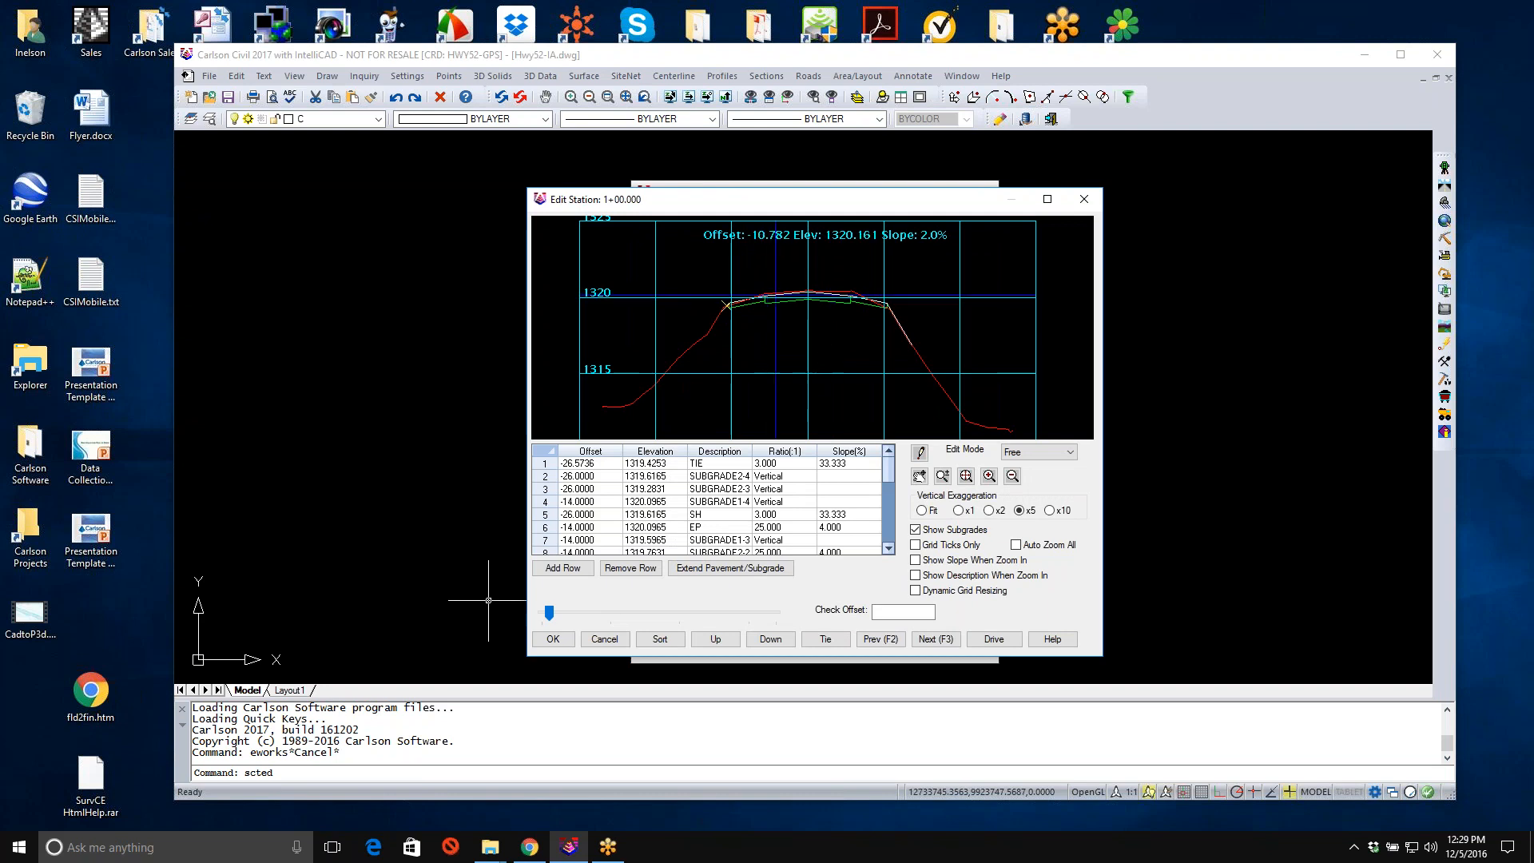
left_click(935, 639)
left_click(937, 641)
left_click(937, 640)
left_click(937, 640)
left_click(937, 639)
left_click(936, 640)
left_click(937, 640)
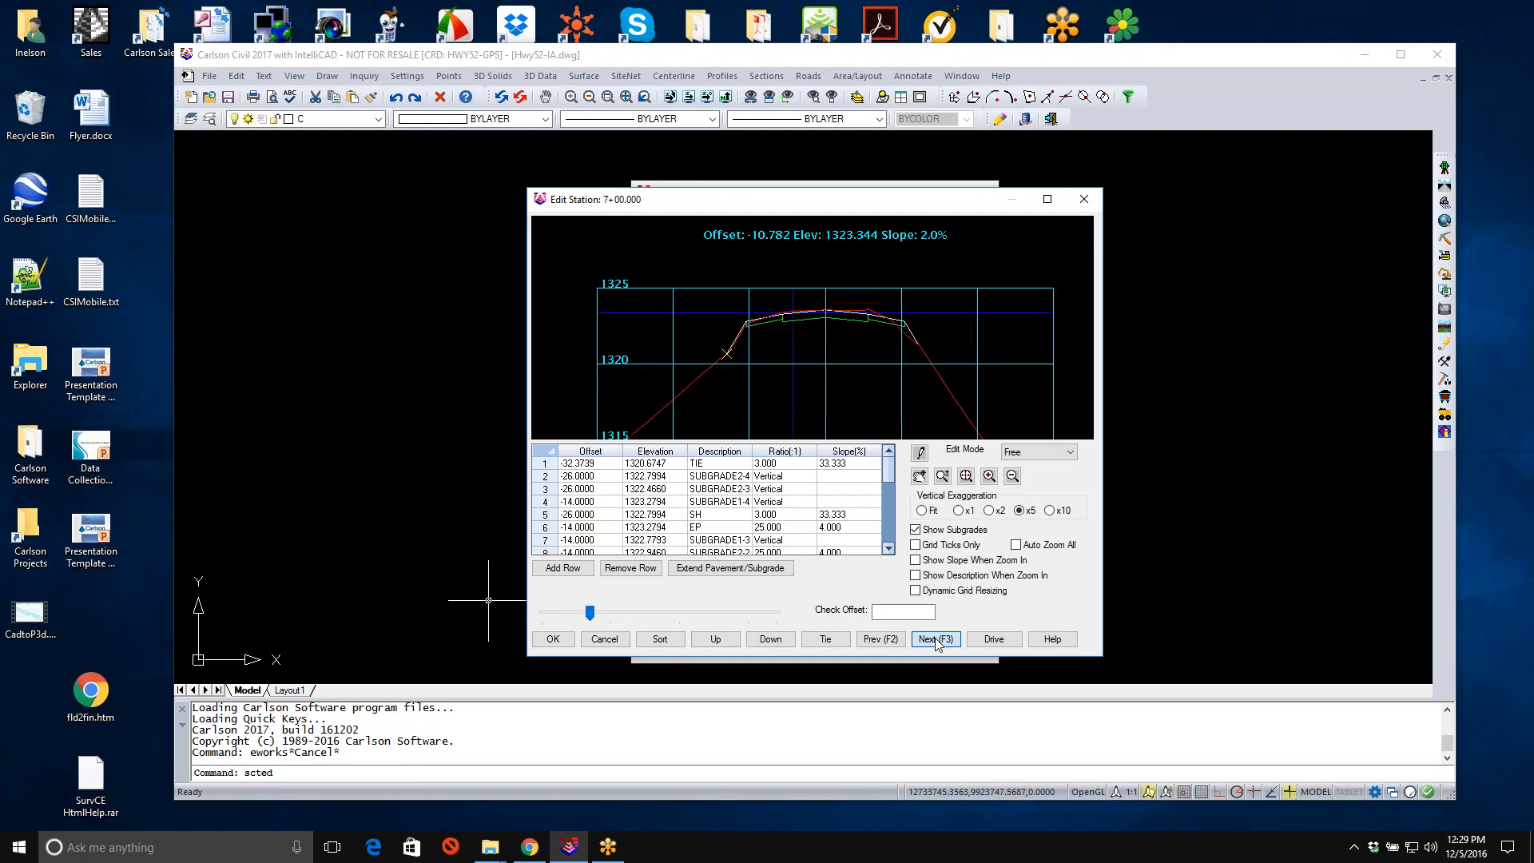
left_click(936, 639)
left_click(937, 640)
left_click(937, 640)
left_click(937, 639)
left_click(936, 639)
left_click(937, 639)
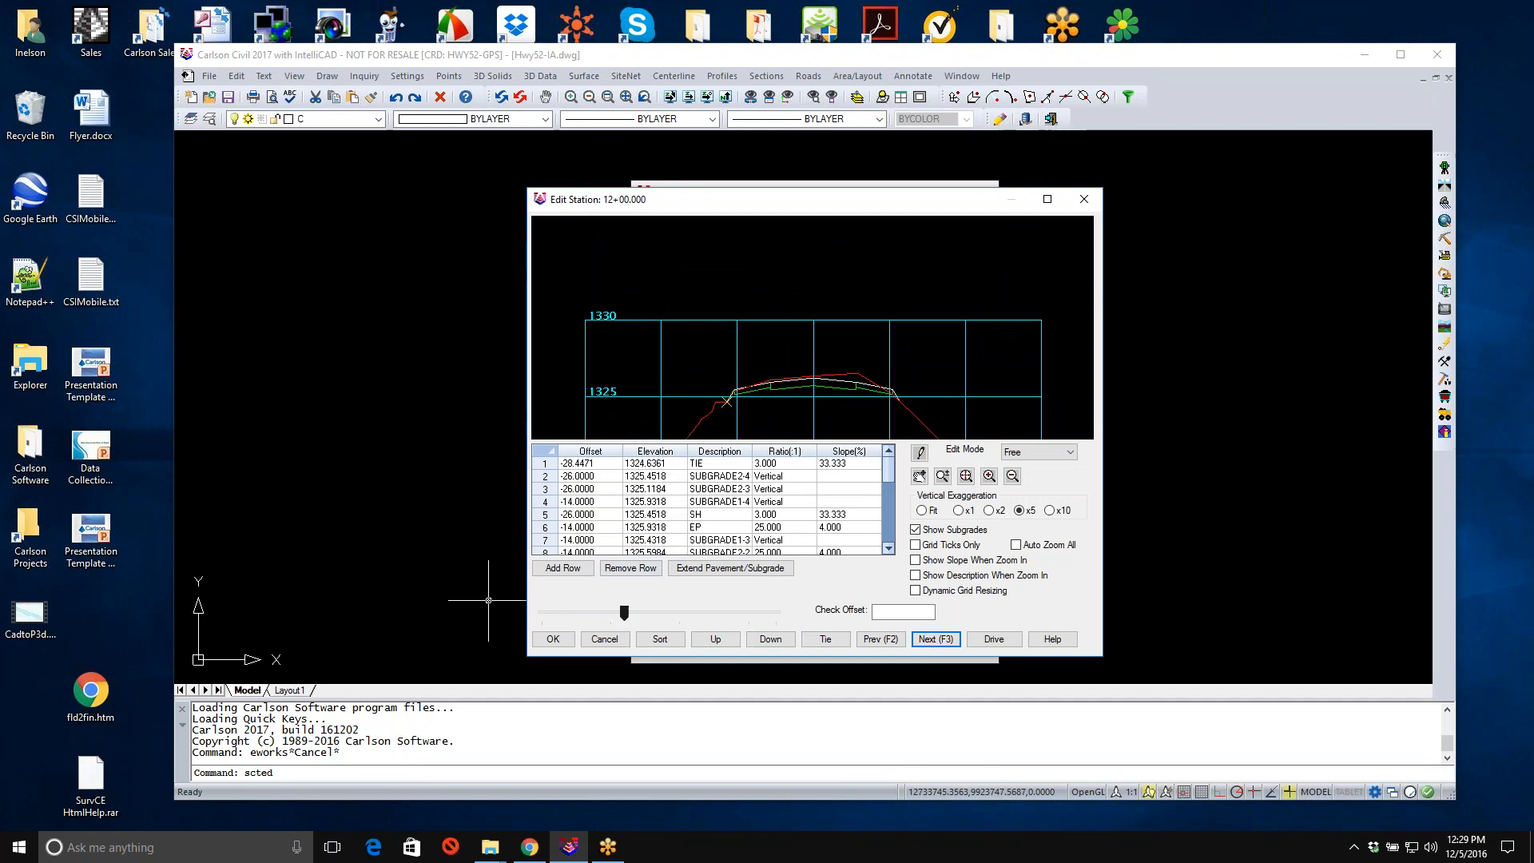
left_click(559, 641)
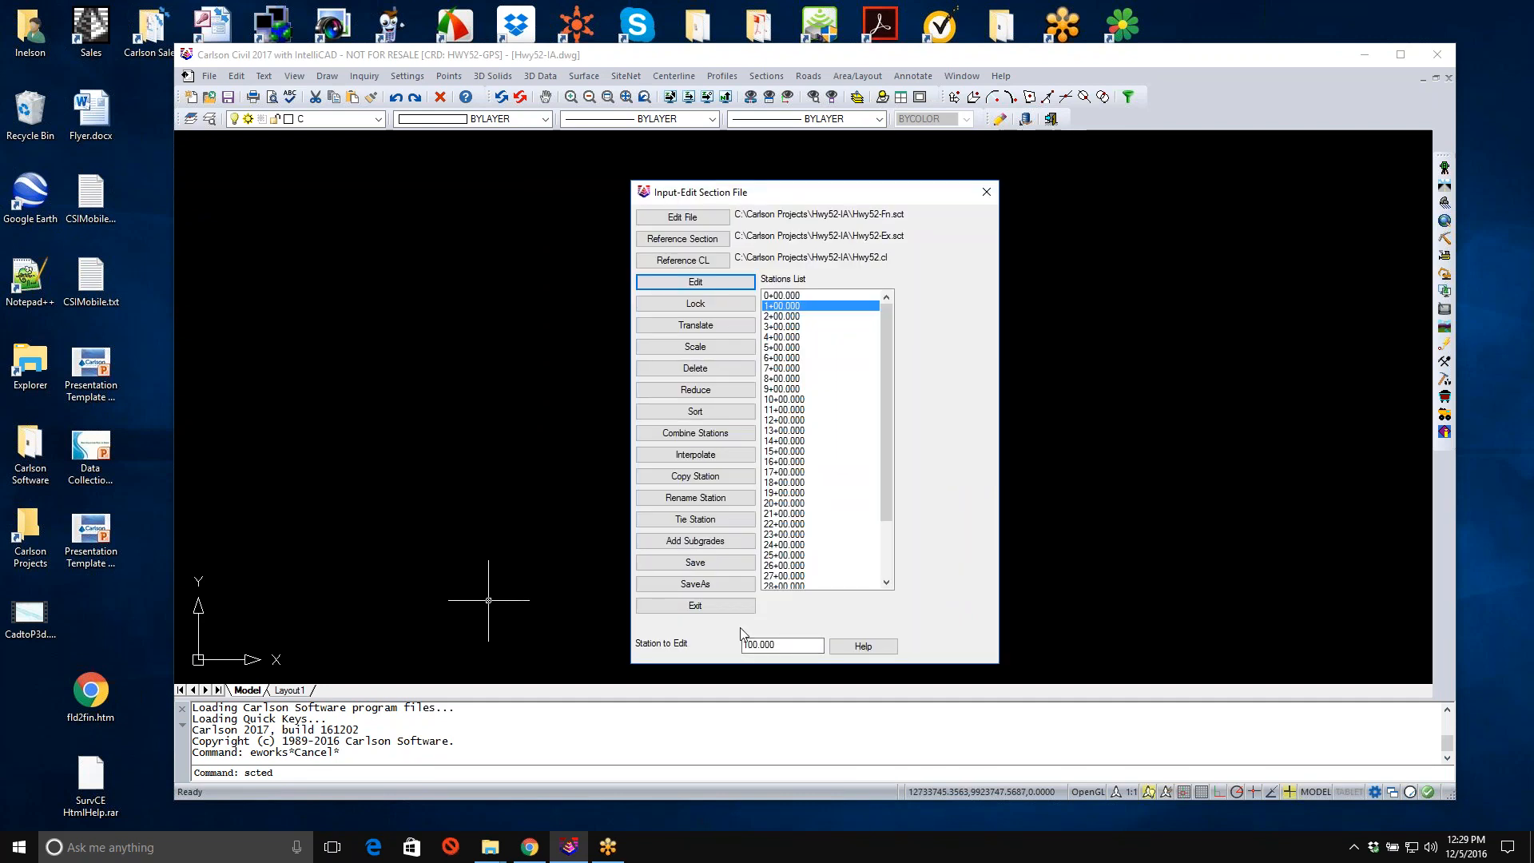
left_click(705, 613)
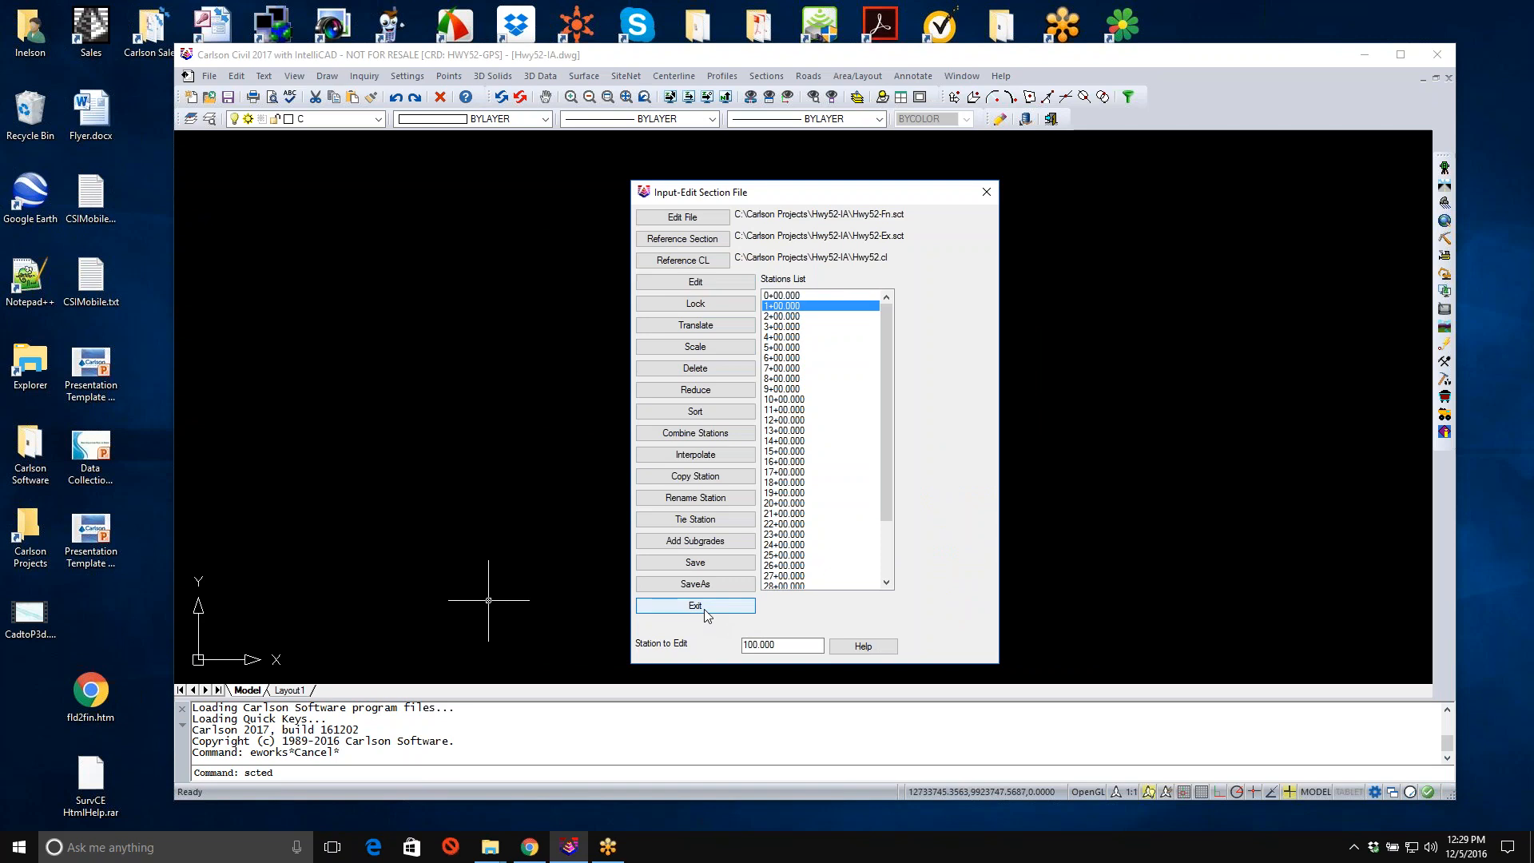
Start Draw Section File and specify Hwy52-Ex.sct as the first section file to plot.
left_click(766, 76)
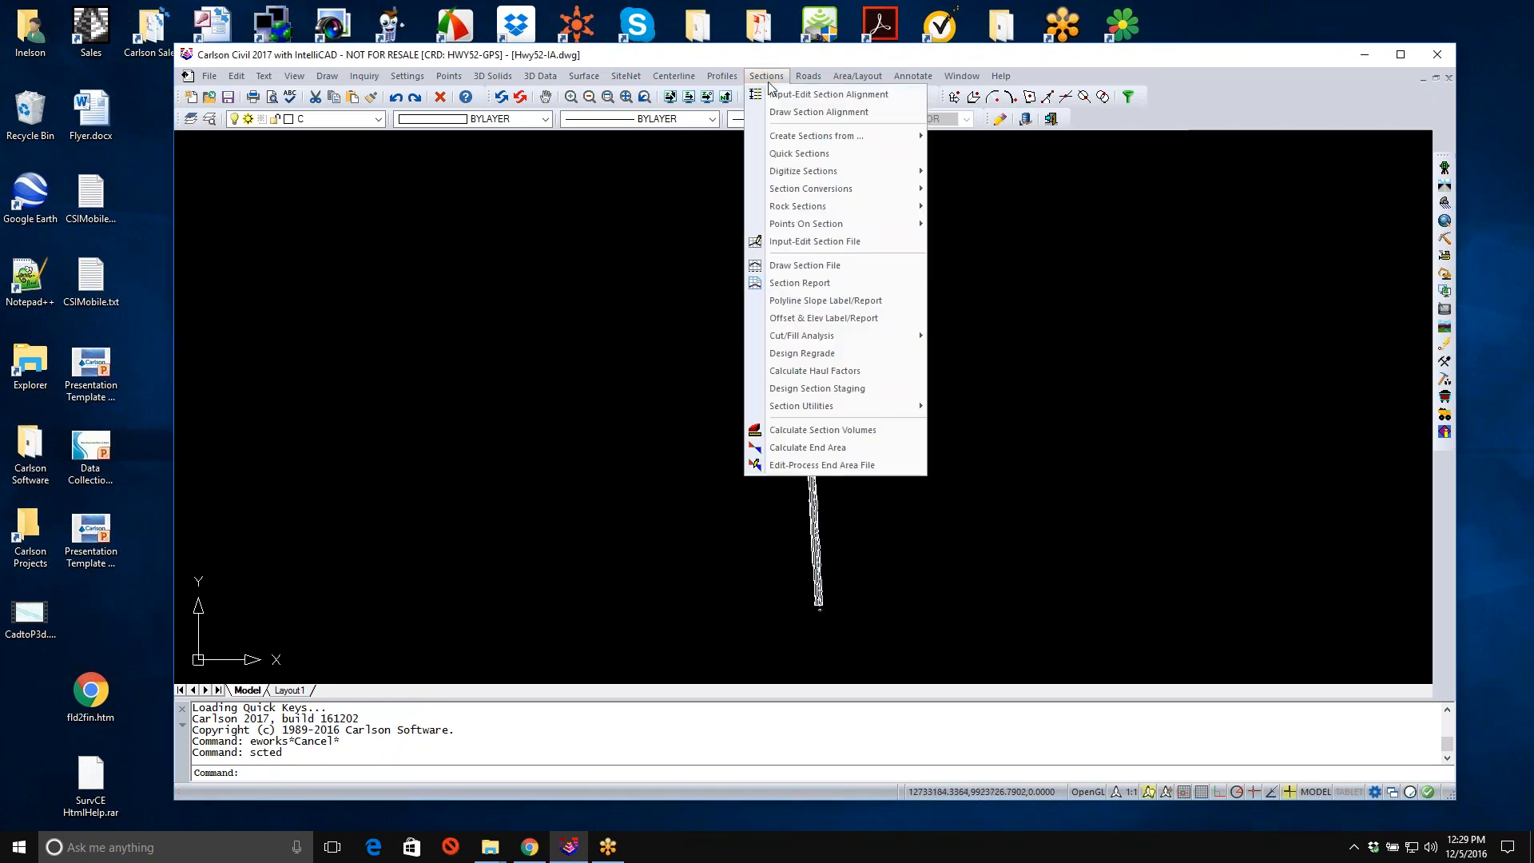
left_click(801, 267)
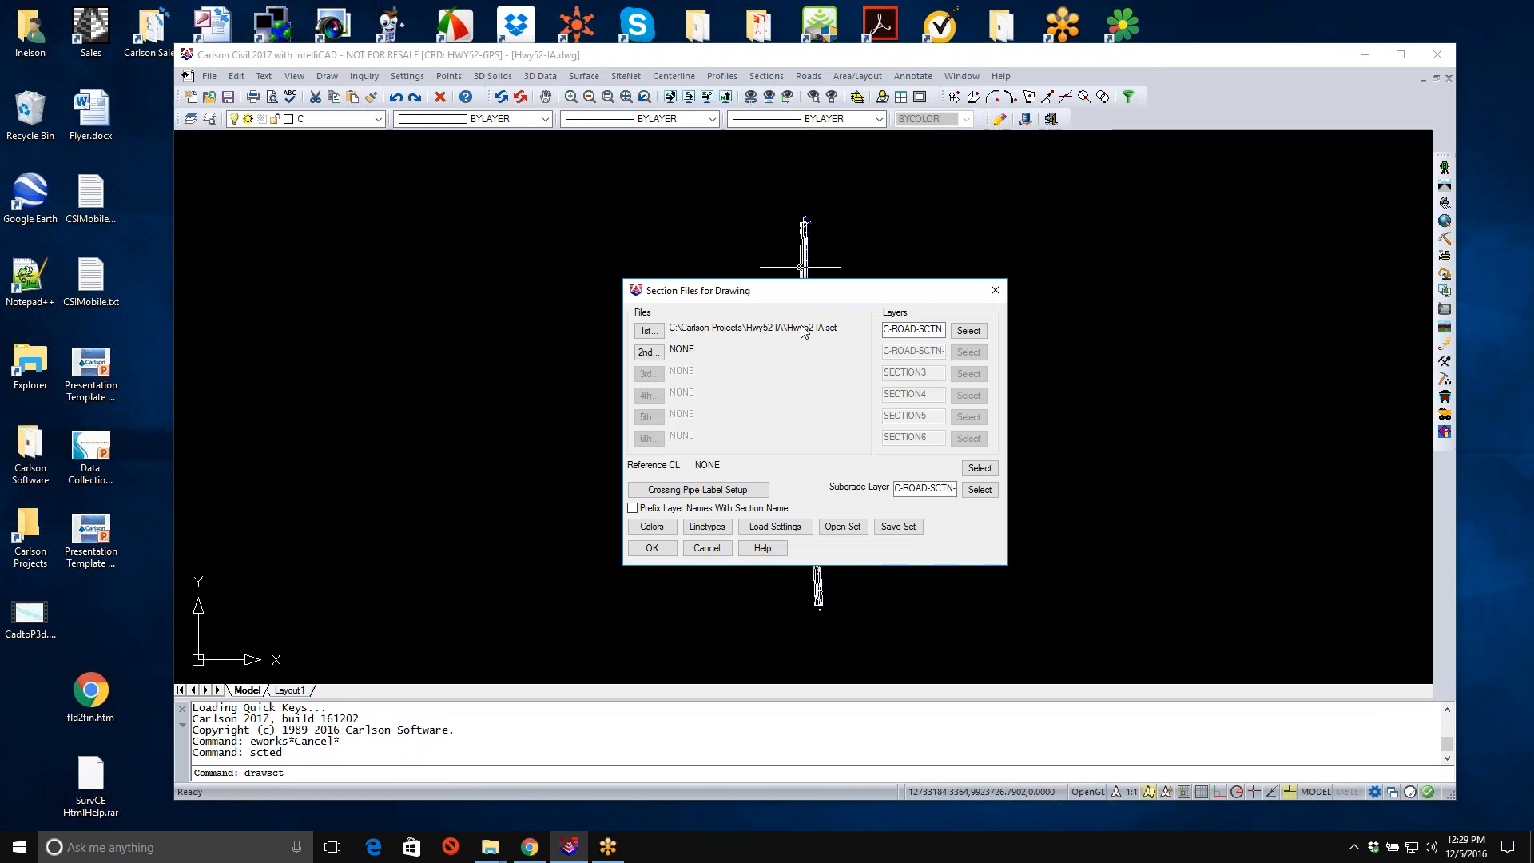
left_click_drag(891, 331, 959, 323)
left_click(648, 331)
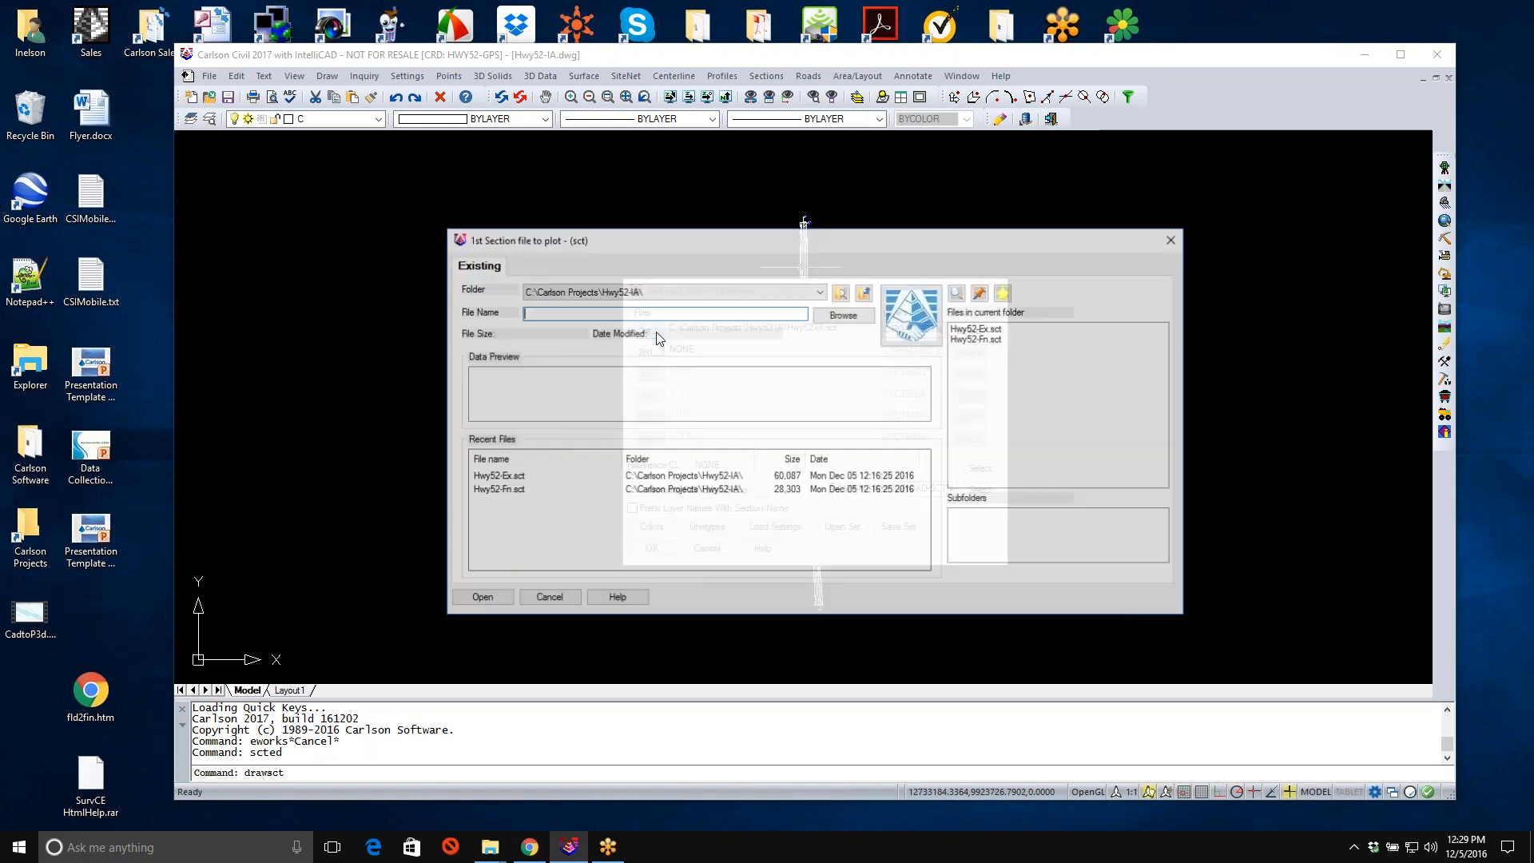
left_click(1001, 329)
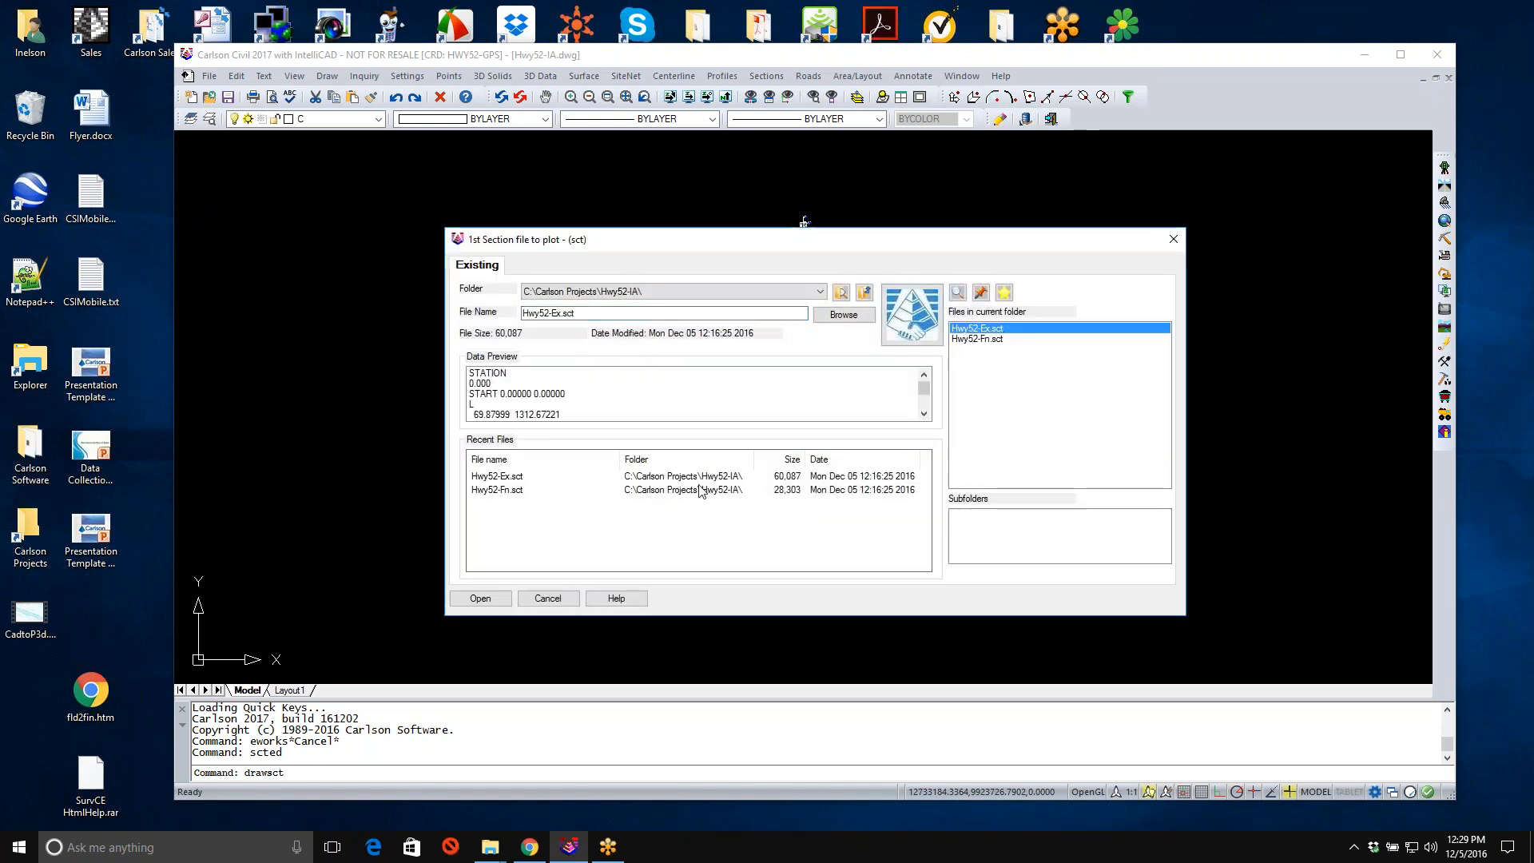
left_click(480, 598)
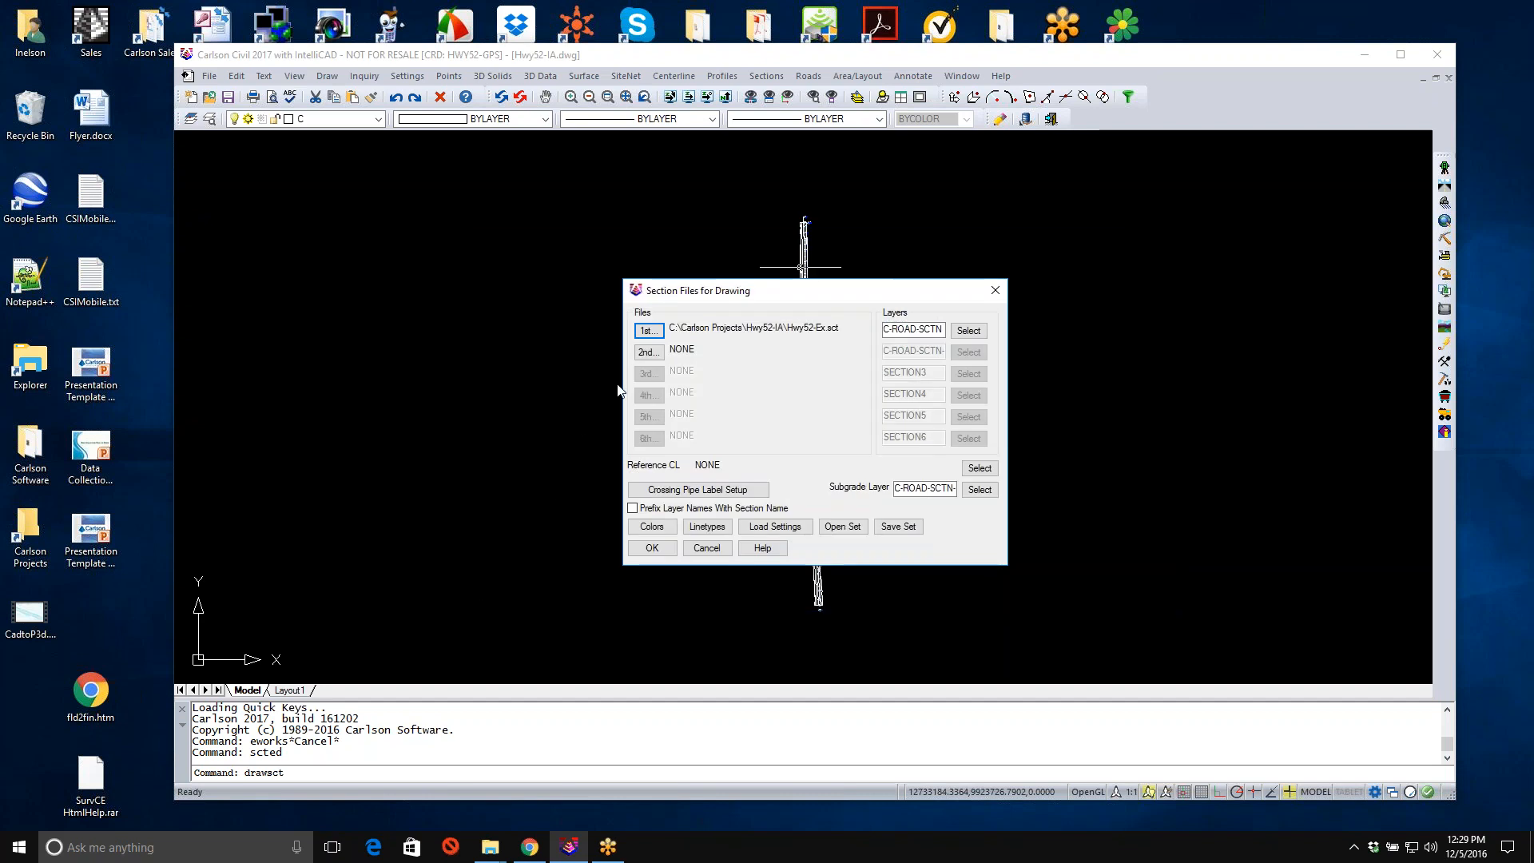
Specify Hwy52-Fn.sct as the second section file and check its assigned layer name.
left_click(648, 352)
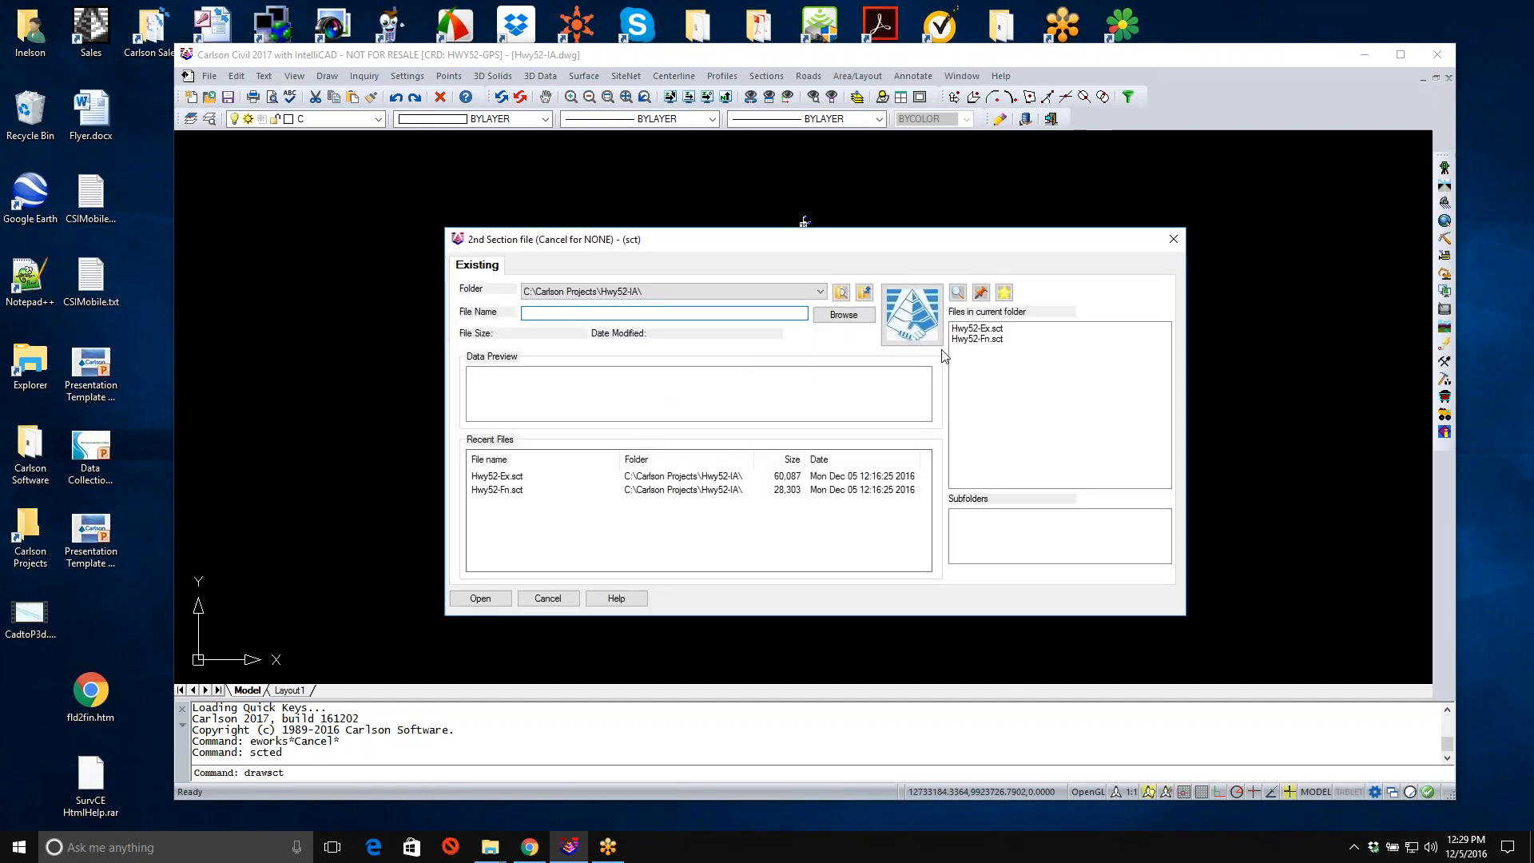
left_click(976, 339)
left_click(484, 599)
left_click_drag(920, 350, 947, 351)
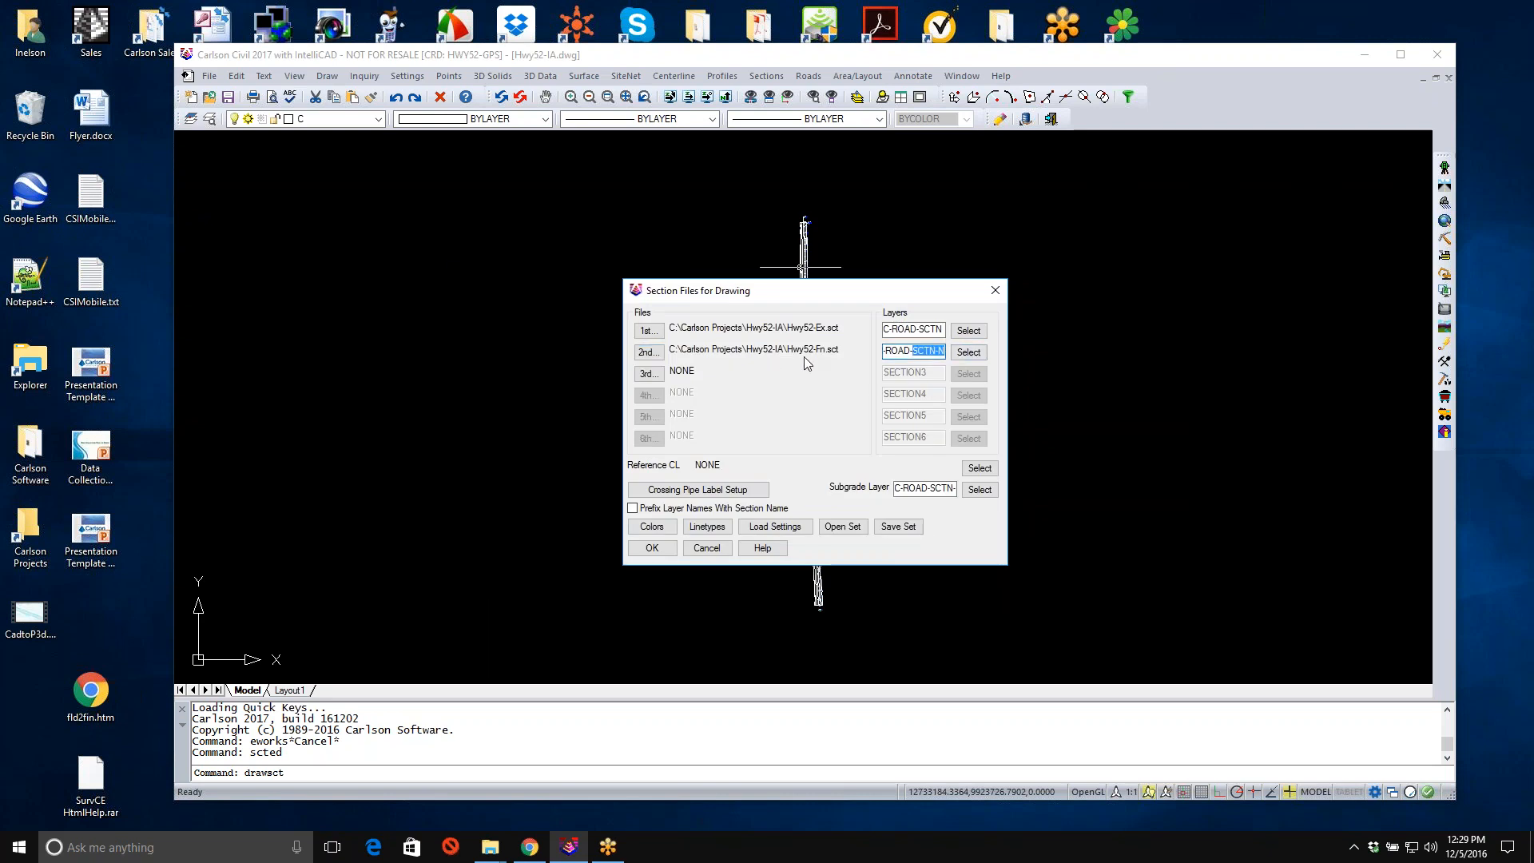
left_click(937, 353)
Assign Hwy52.cl as the reference centerline and accept the section files for drawing.
left_click(980, 469)
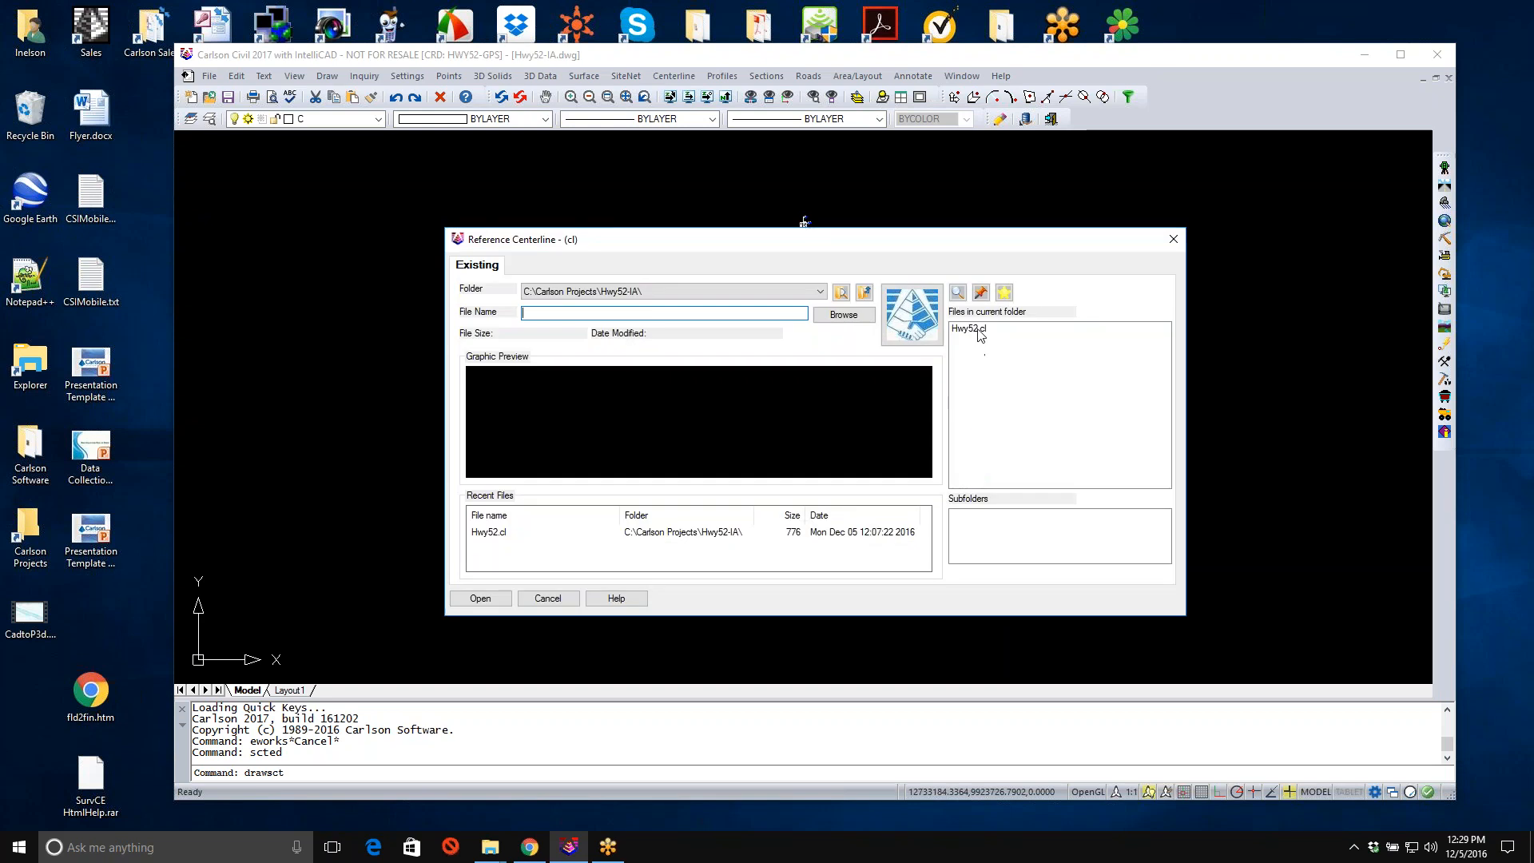
left_click(978, 331)
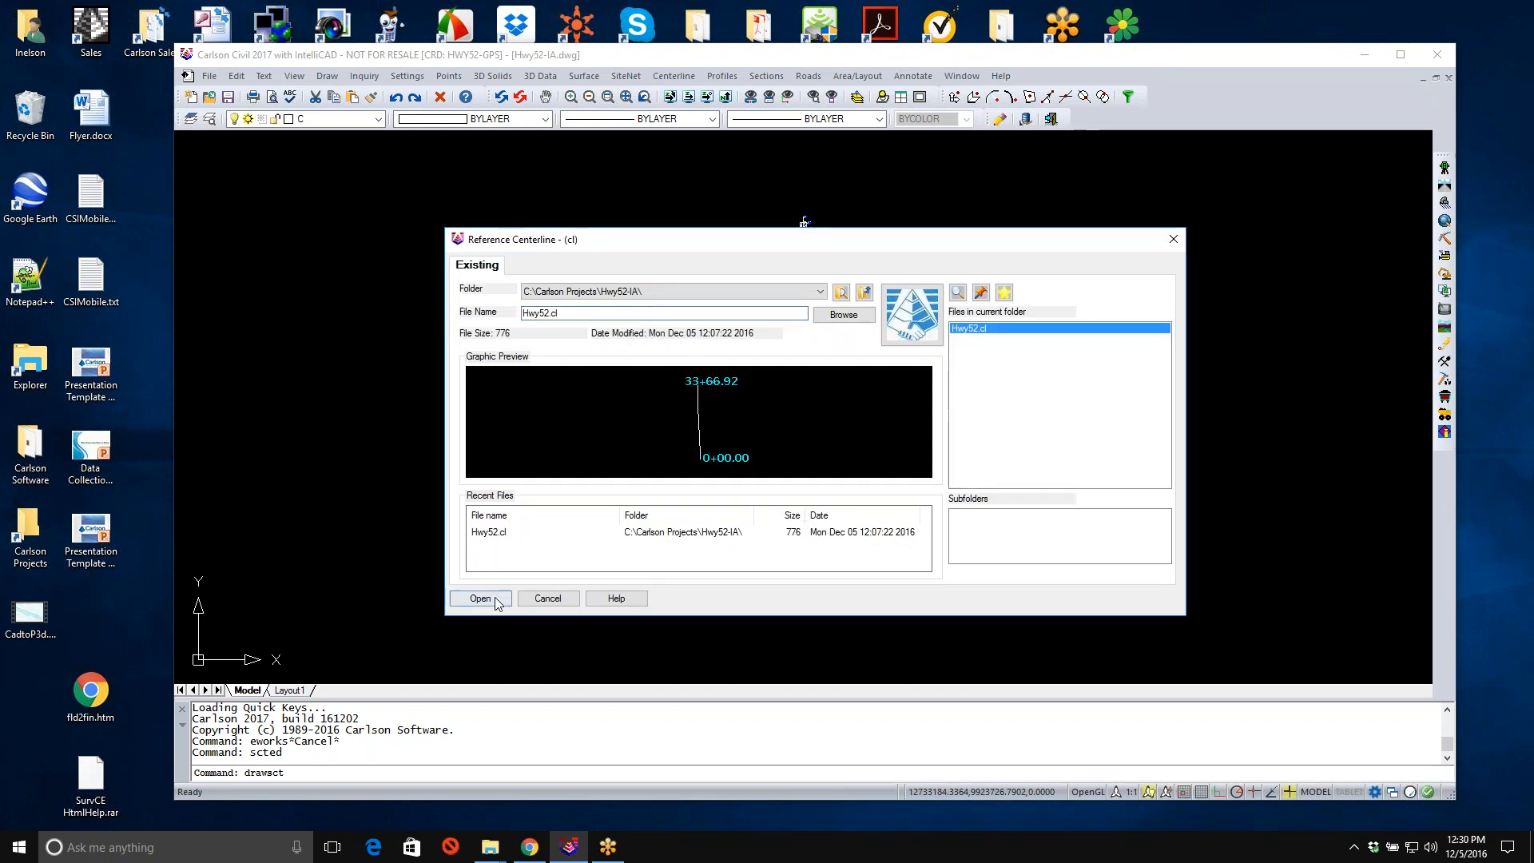
left_click(482, 598)
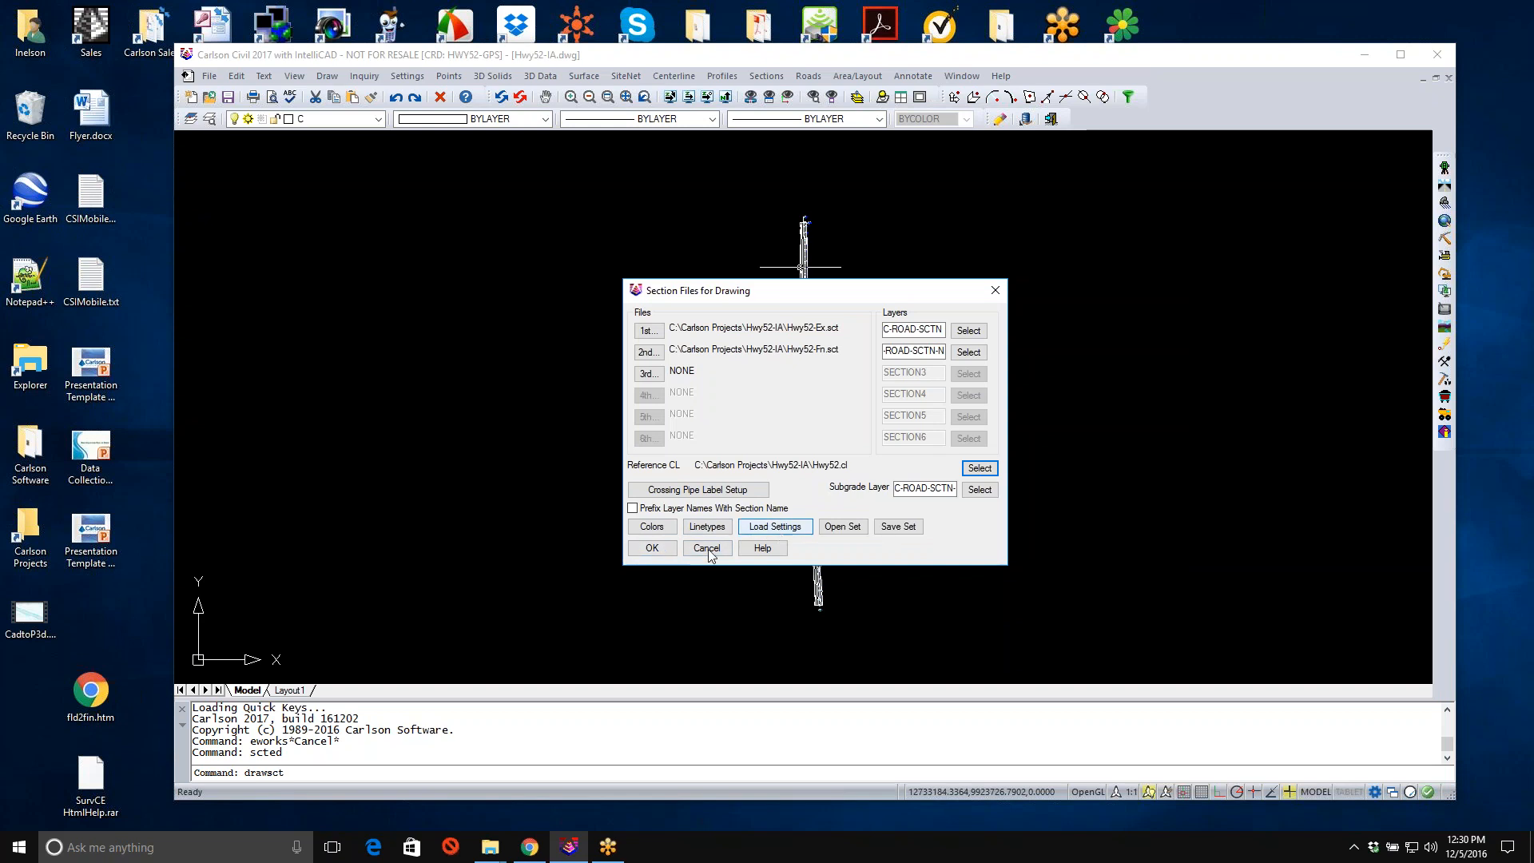
left_click(649, 548)
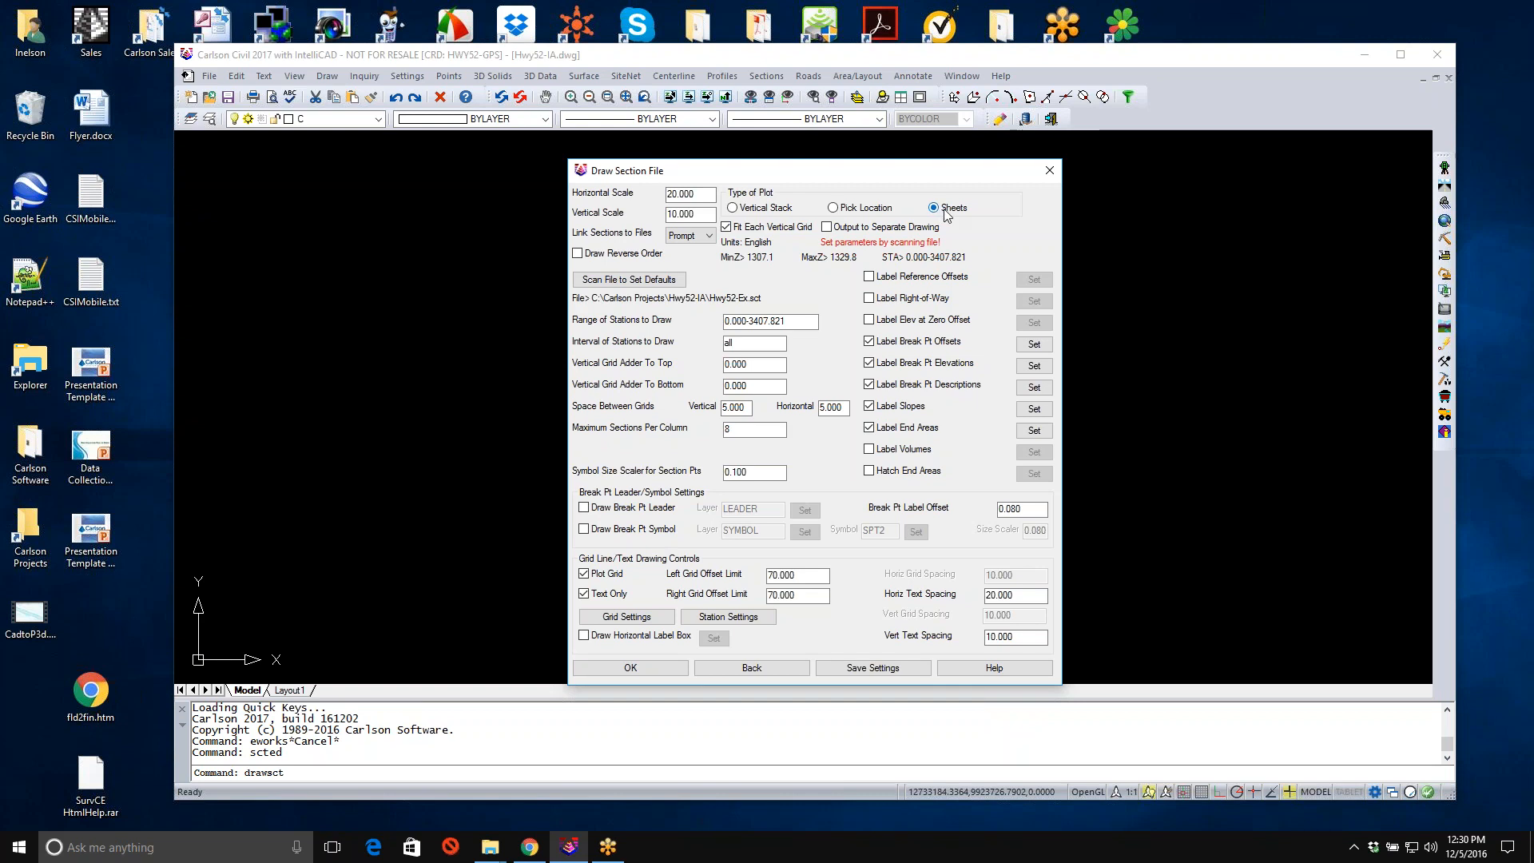
Check the Link Sections to Files options and accept the Draw Section File settings with the Sheets plot type.
left_click(675, 240)
left_click(676, 241)
left_click(631, 669)
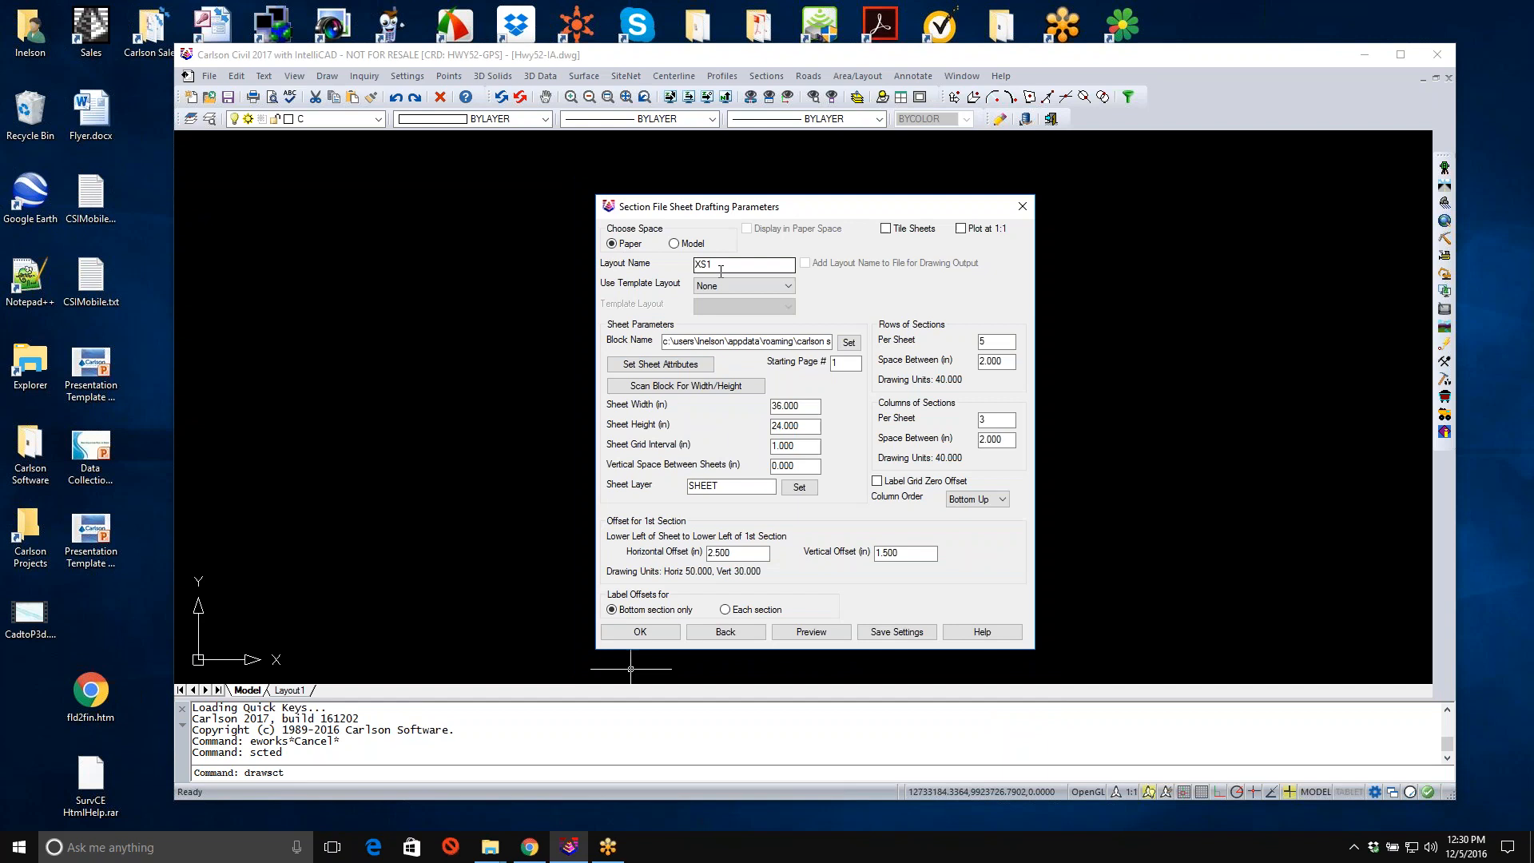
Inspect the full path of the sheet block in the sheet drafting parameters.
left_click(693, 340)
left_click_drag(693, 340, 863, 350)
left_click(783, 343)
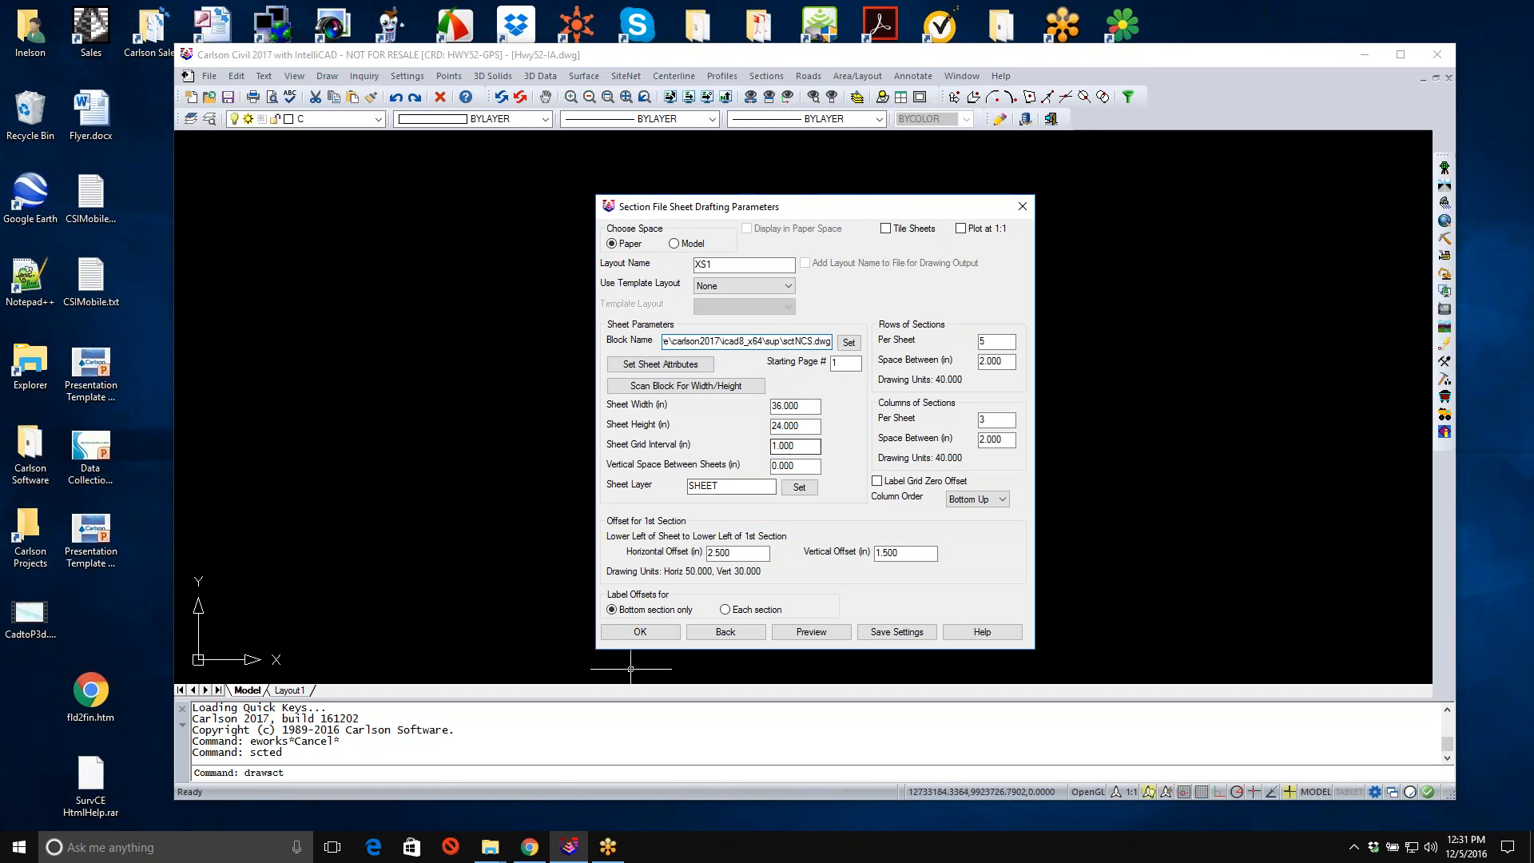
Set the sheet layer to G-ANNO-TTLB from the General category of the layer library.
left_click(799, 488)
left_click(1009, 533)
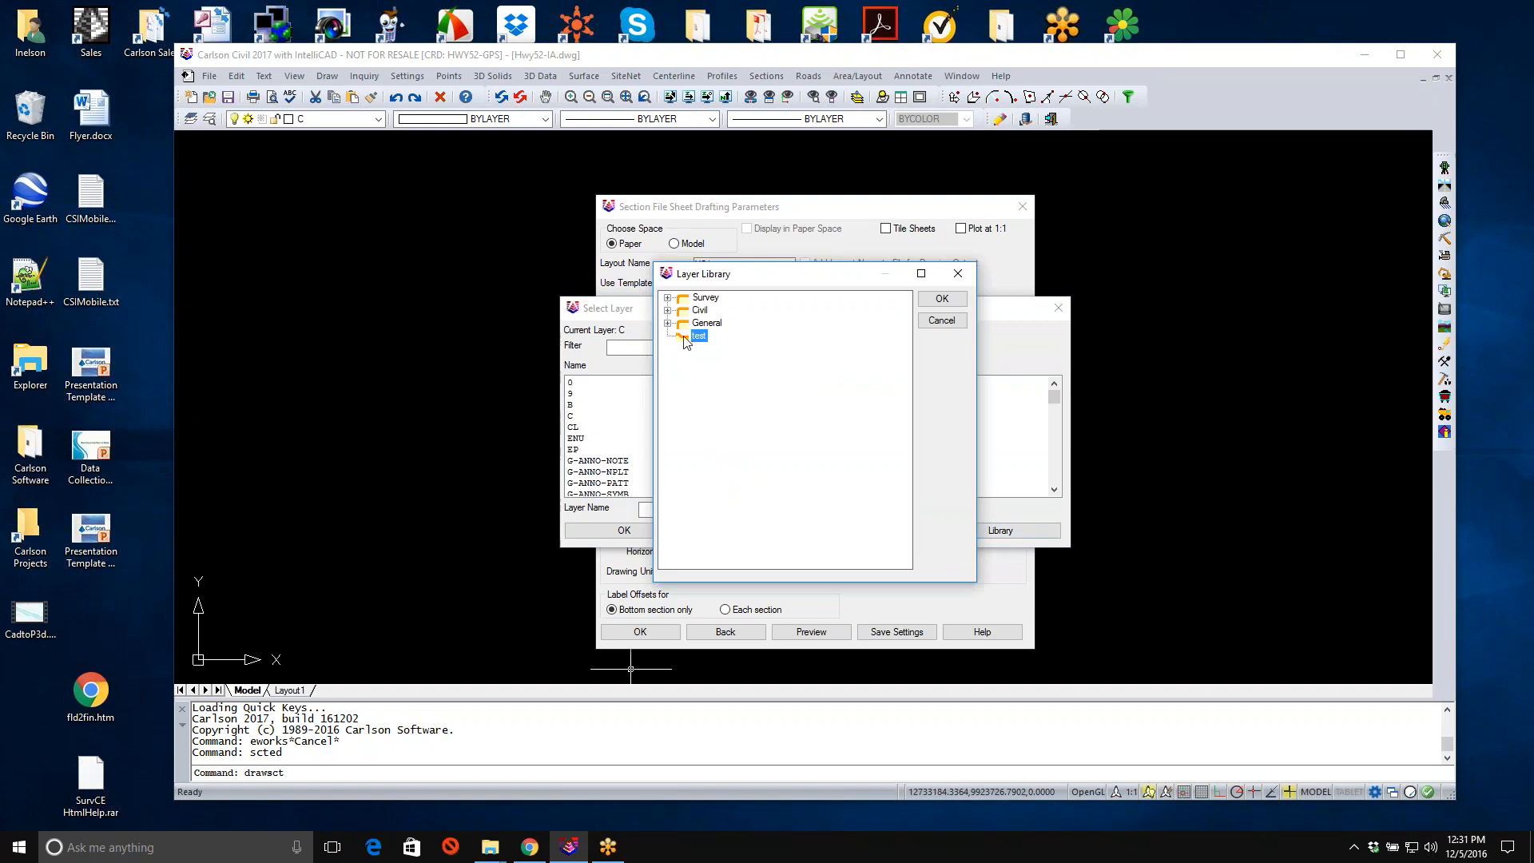
left_click(669, 323)
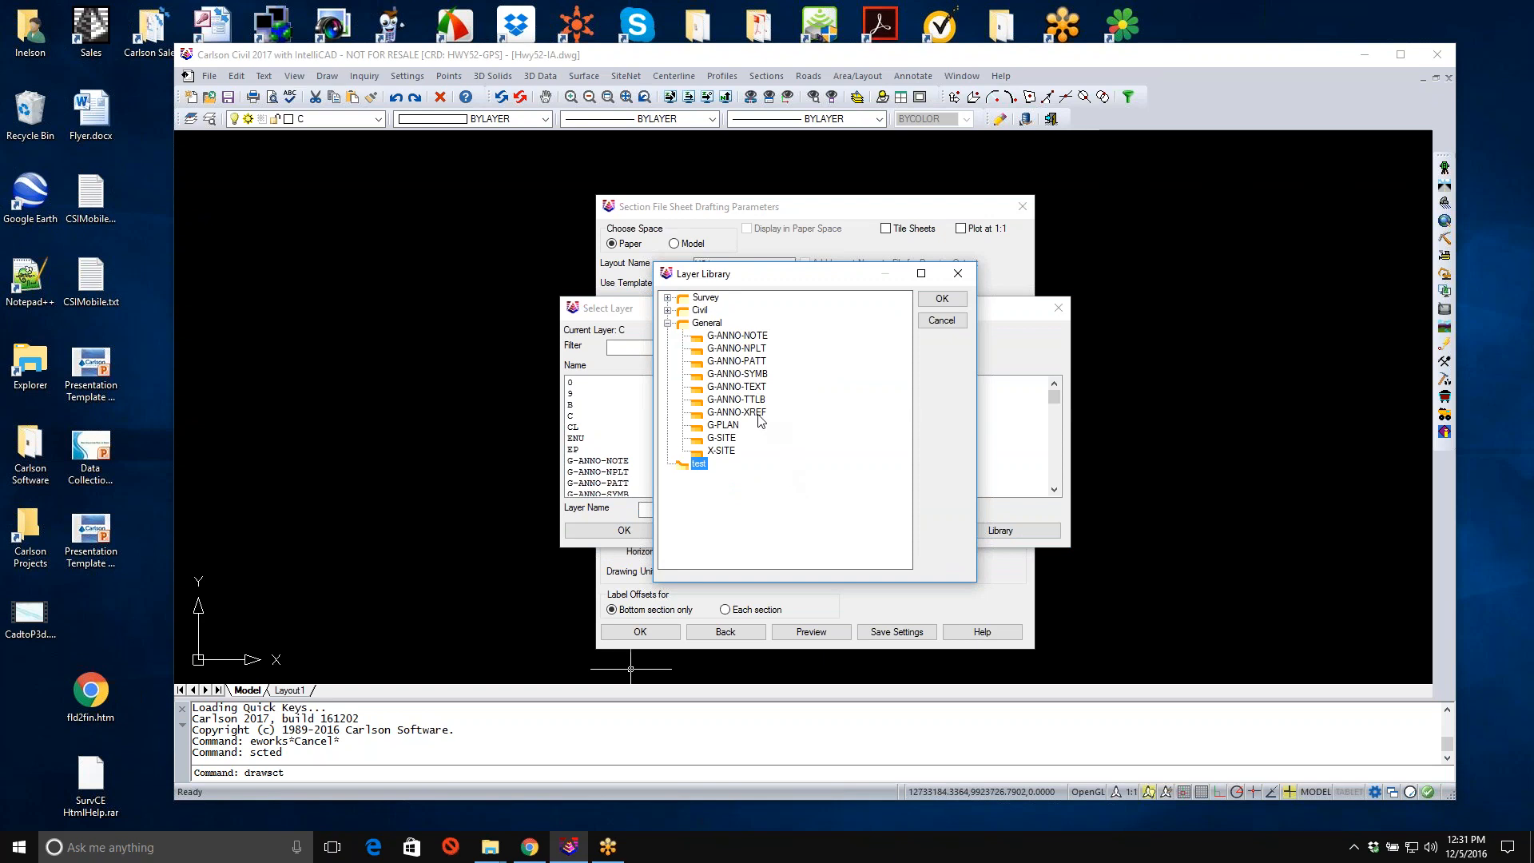
left_click(745, 402)
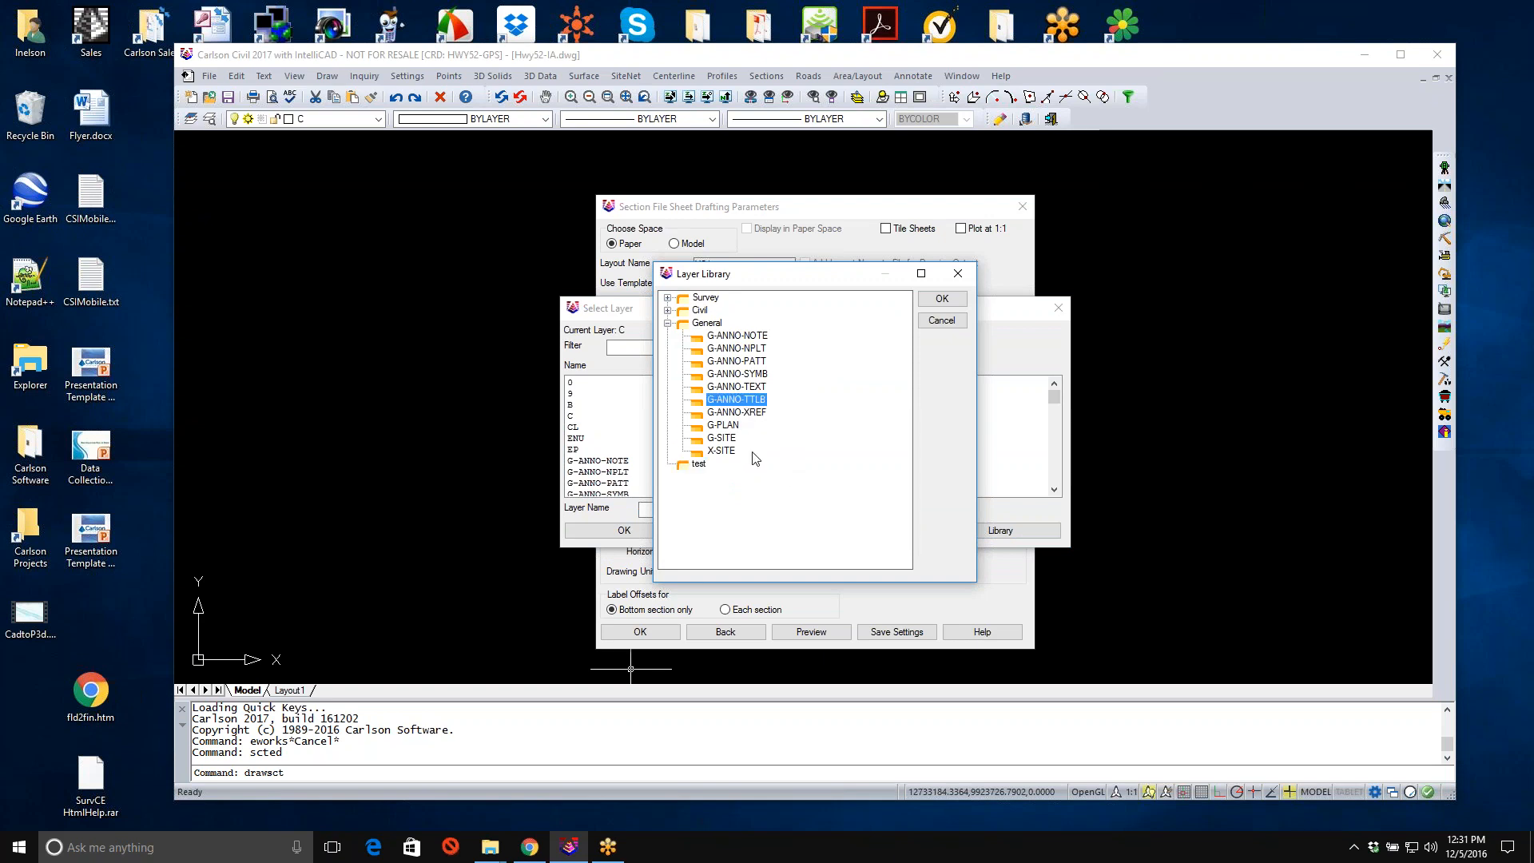
left_click(943, 301)
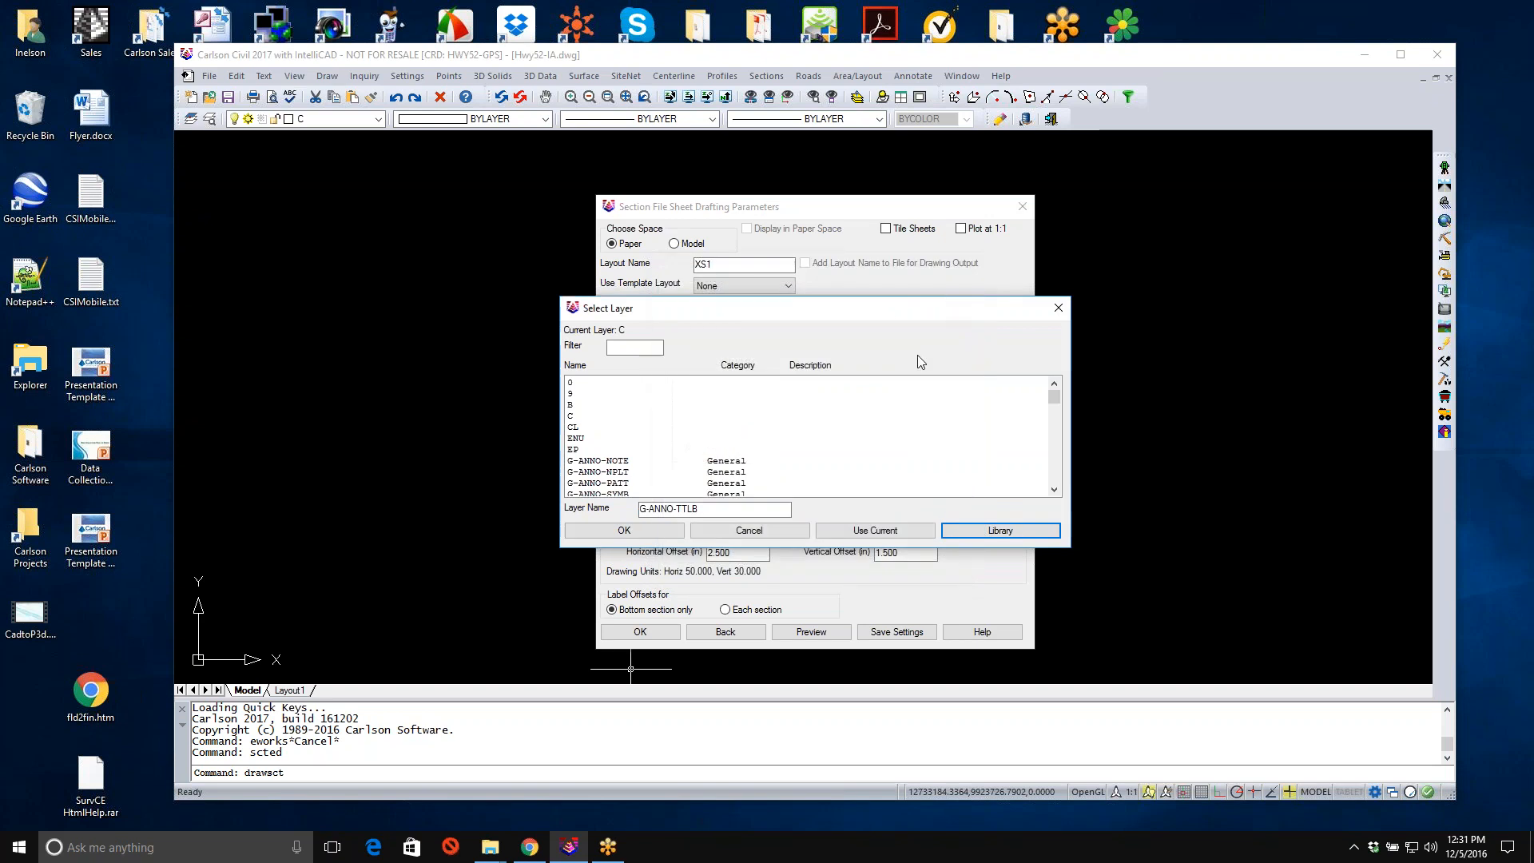
left_click(655, 532)
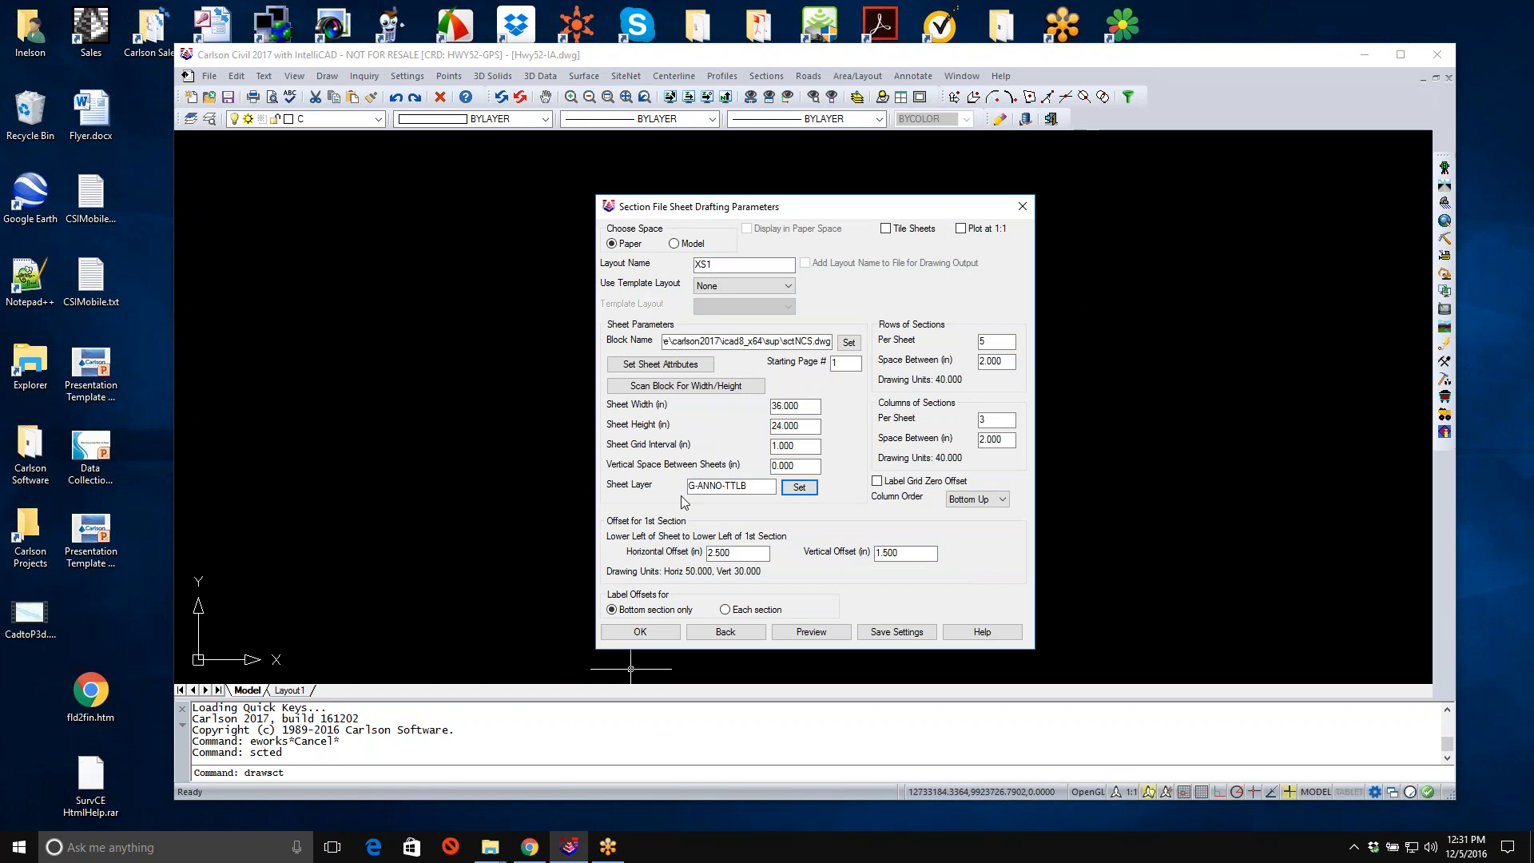
Accept the sheet drafting parameters to draw the section sheets in paper space, and open the XS1 layout.
left_click(640, 632)
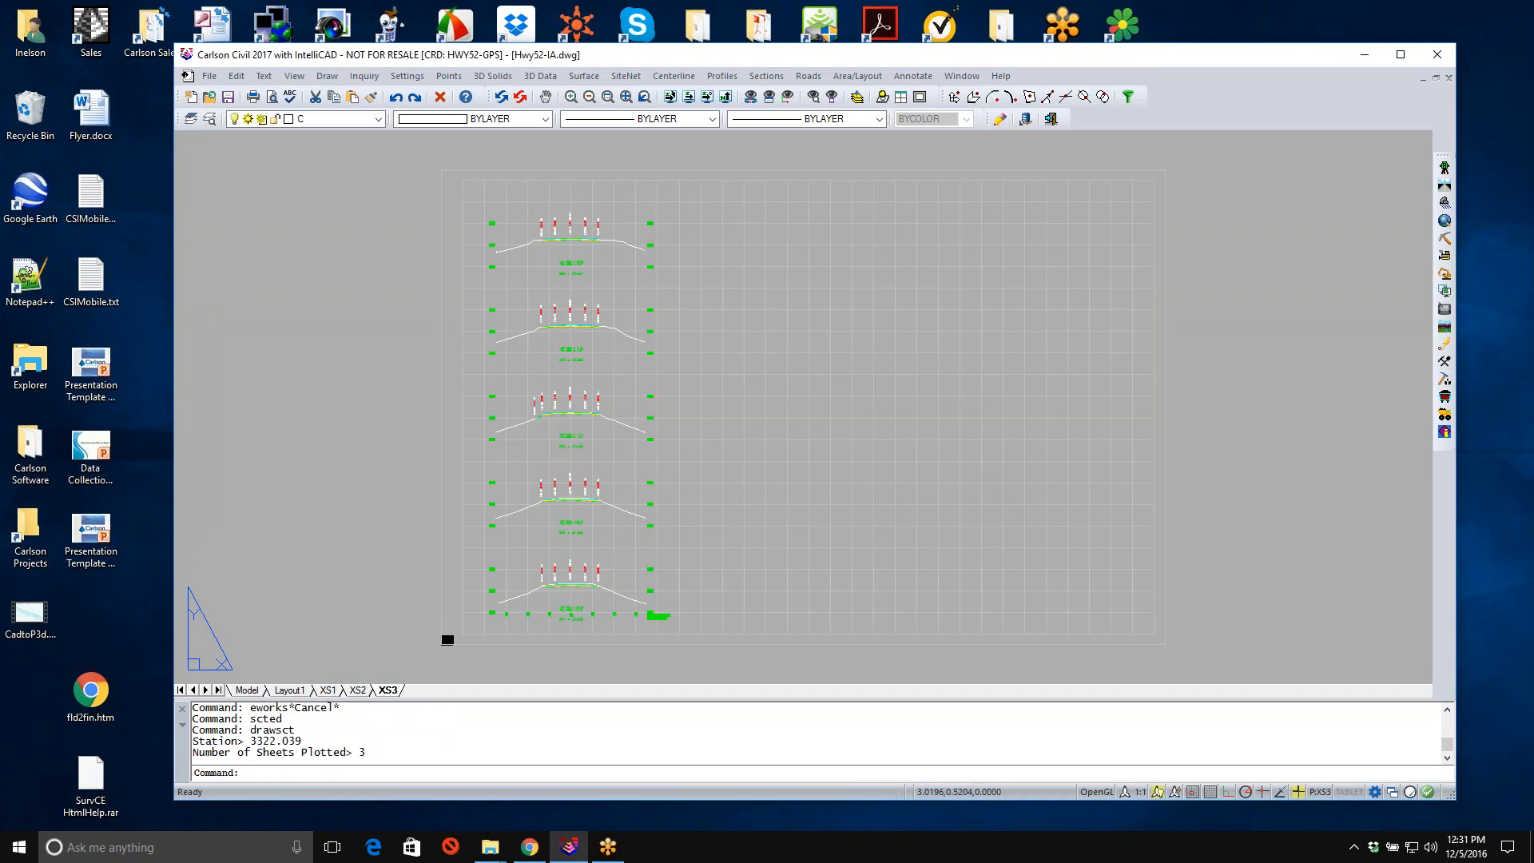
left_click(327, 690)
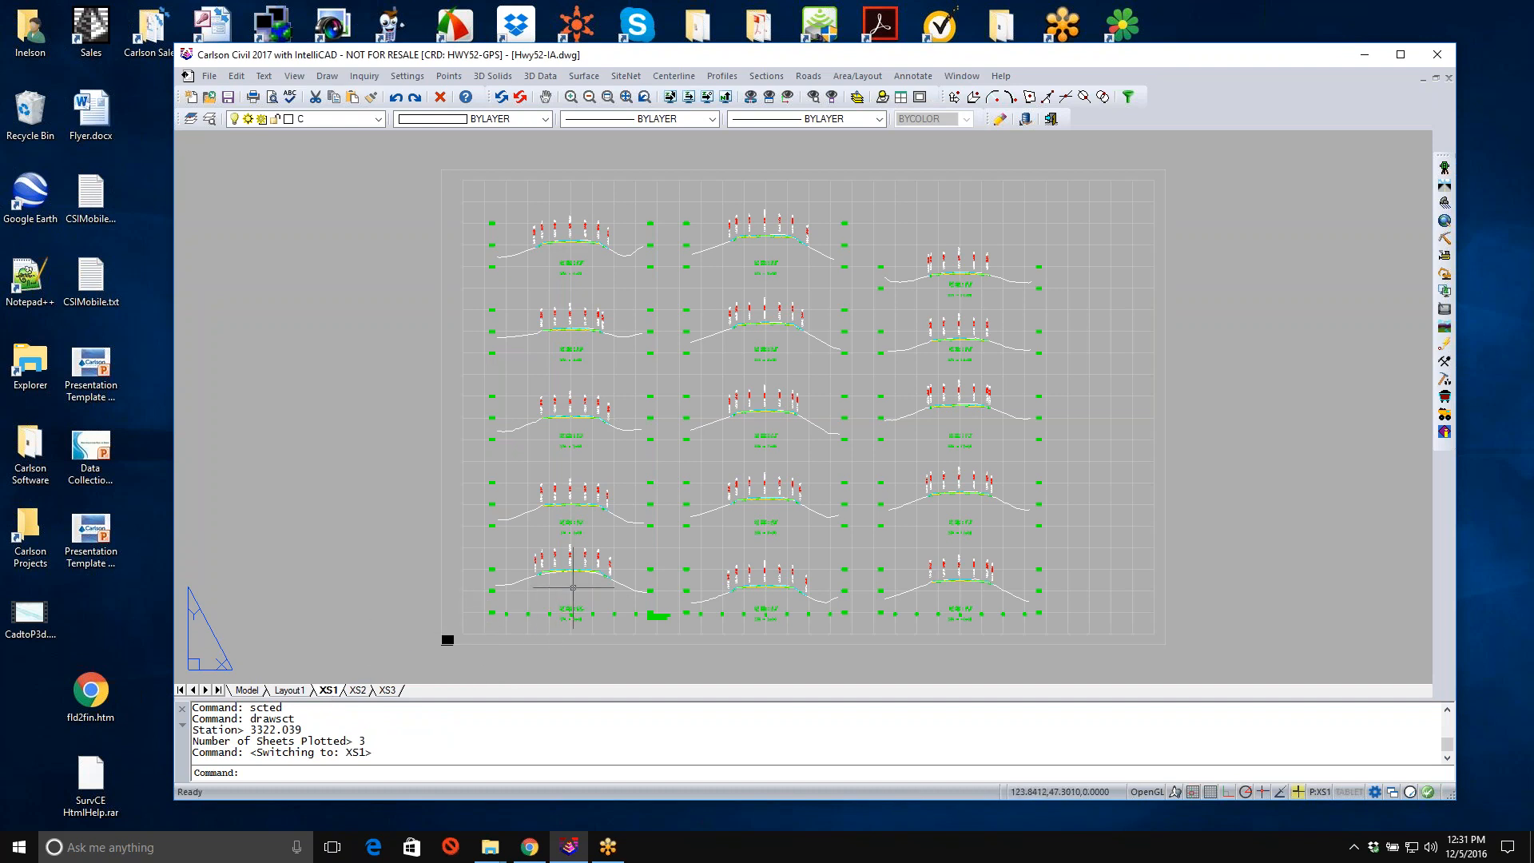
Examine the cross sections at stations 0+00 and 1+00 on the XS1 sheet, including slopes, offset labels and cut/fill areas.
scroll(569, 572, "up", 5)
mouse_move(598, 483)
middle_mouse_down()
mouse_move(637, 402)
mouse_move(640, 254)
middle_mouse_up()
middle_click_drag(642, 447, 653, 314)
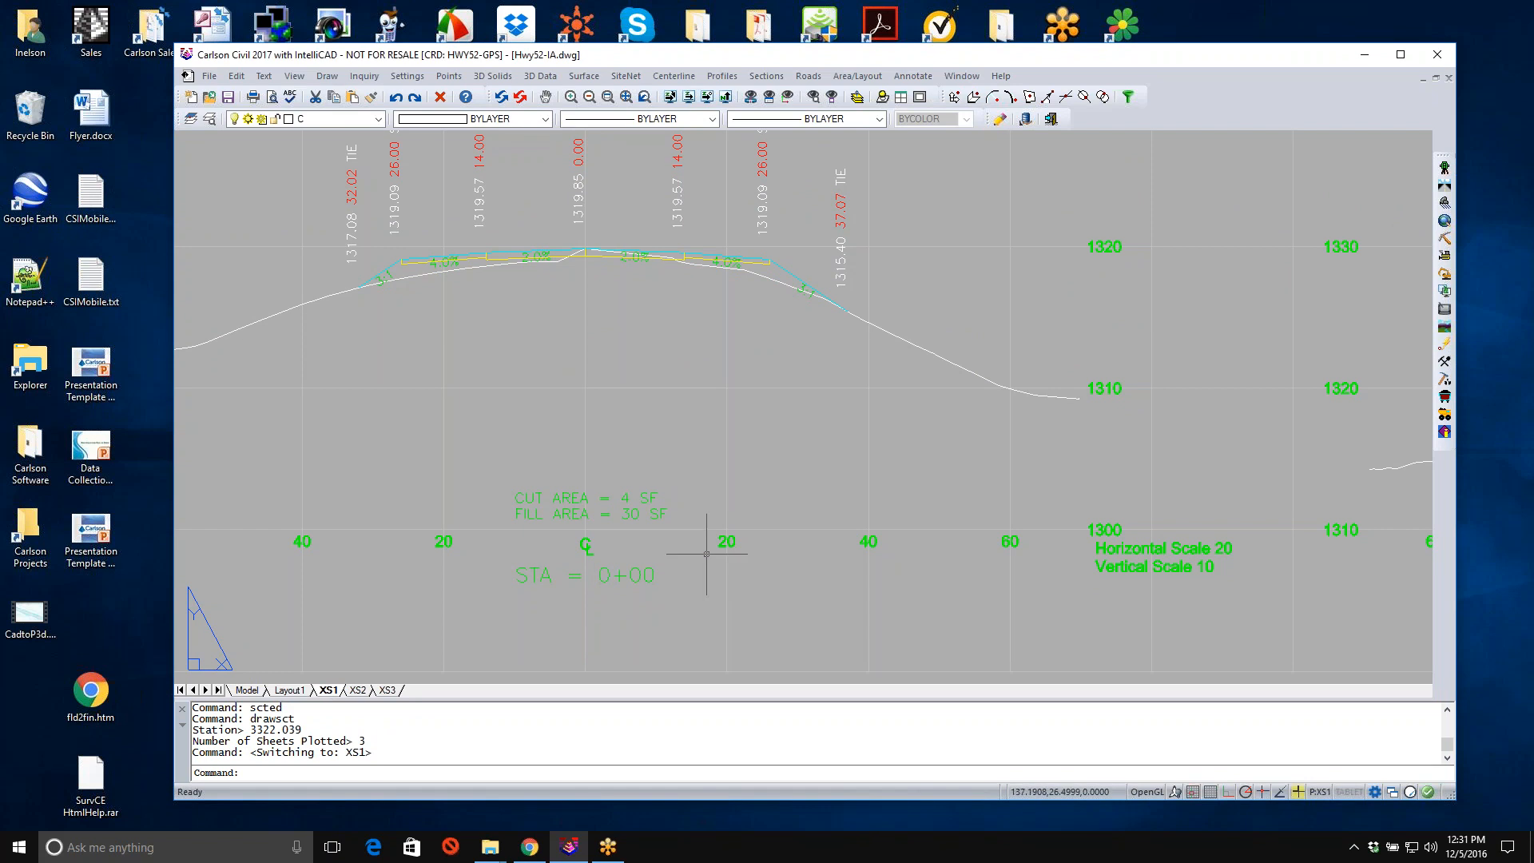
middle_click_drag(600, 428, 607, 629)
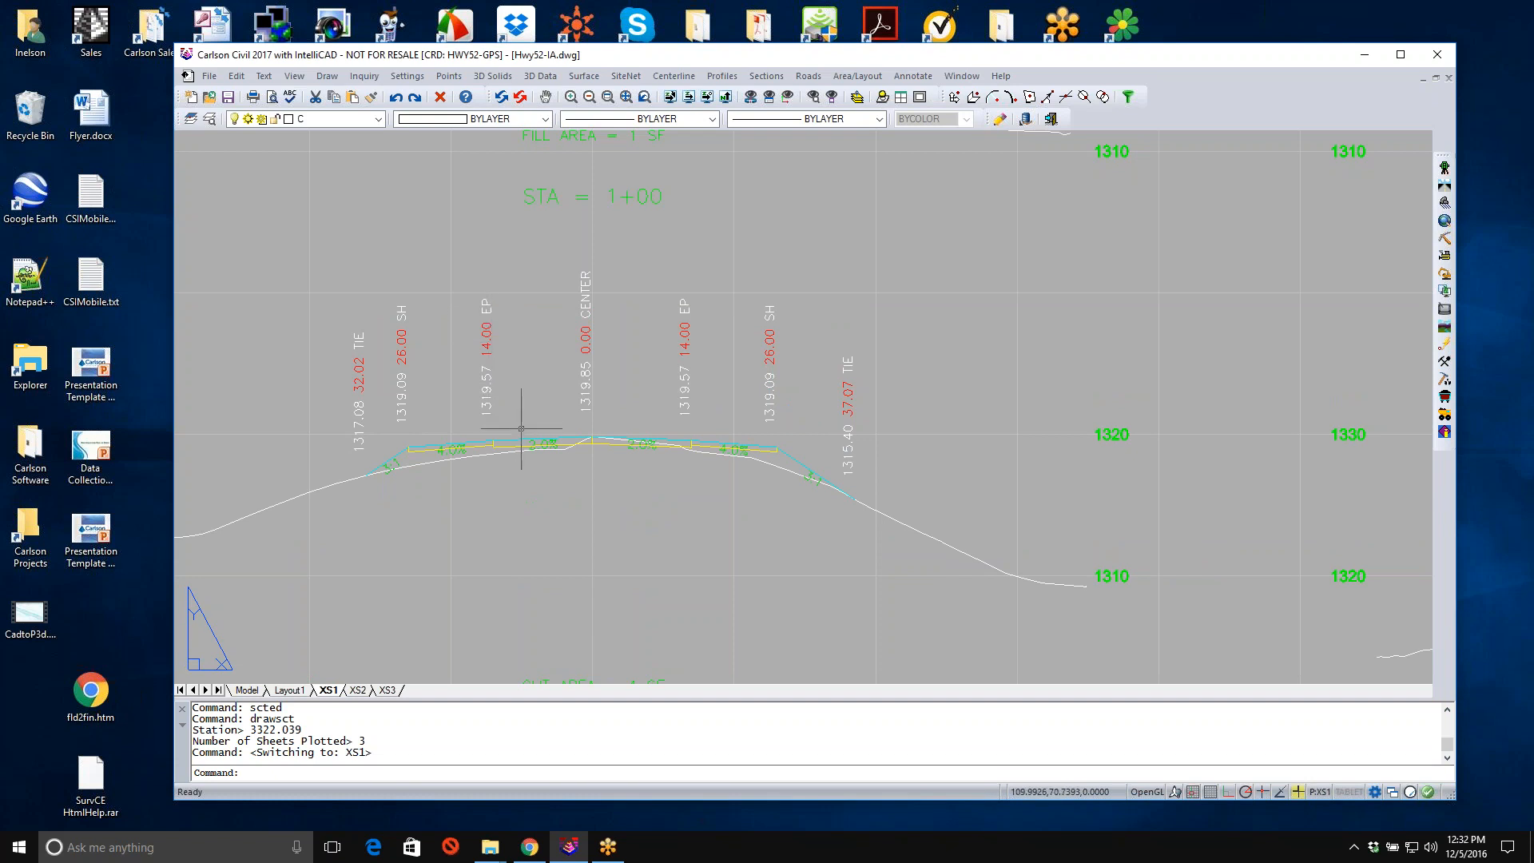
scroll(521, 429, "down", 2)
scroll(637, 240, "up", 3)
middle_click_drag(637, 240, 648, 320)
scroll(648, 320, "down", 4)
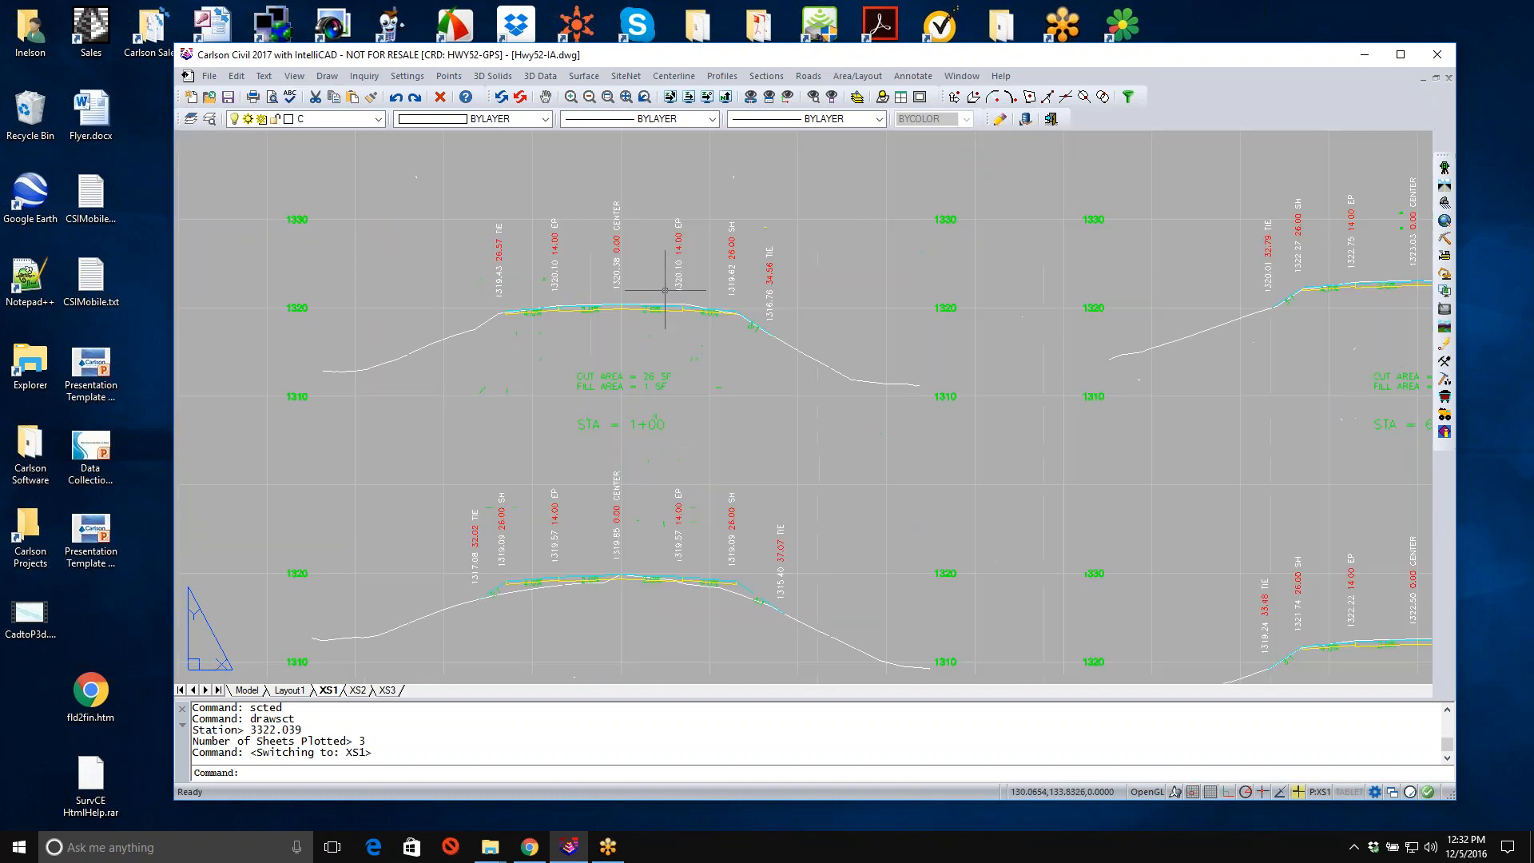
scroll(674, 240, "up", 3)
scroll(698, 418, "down", 3)
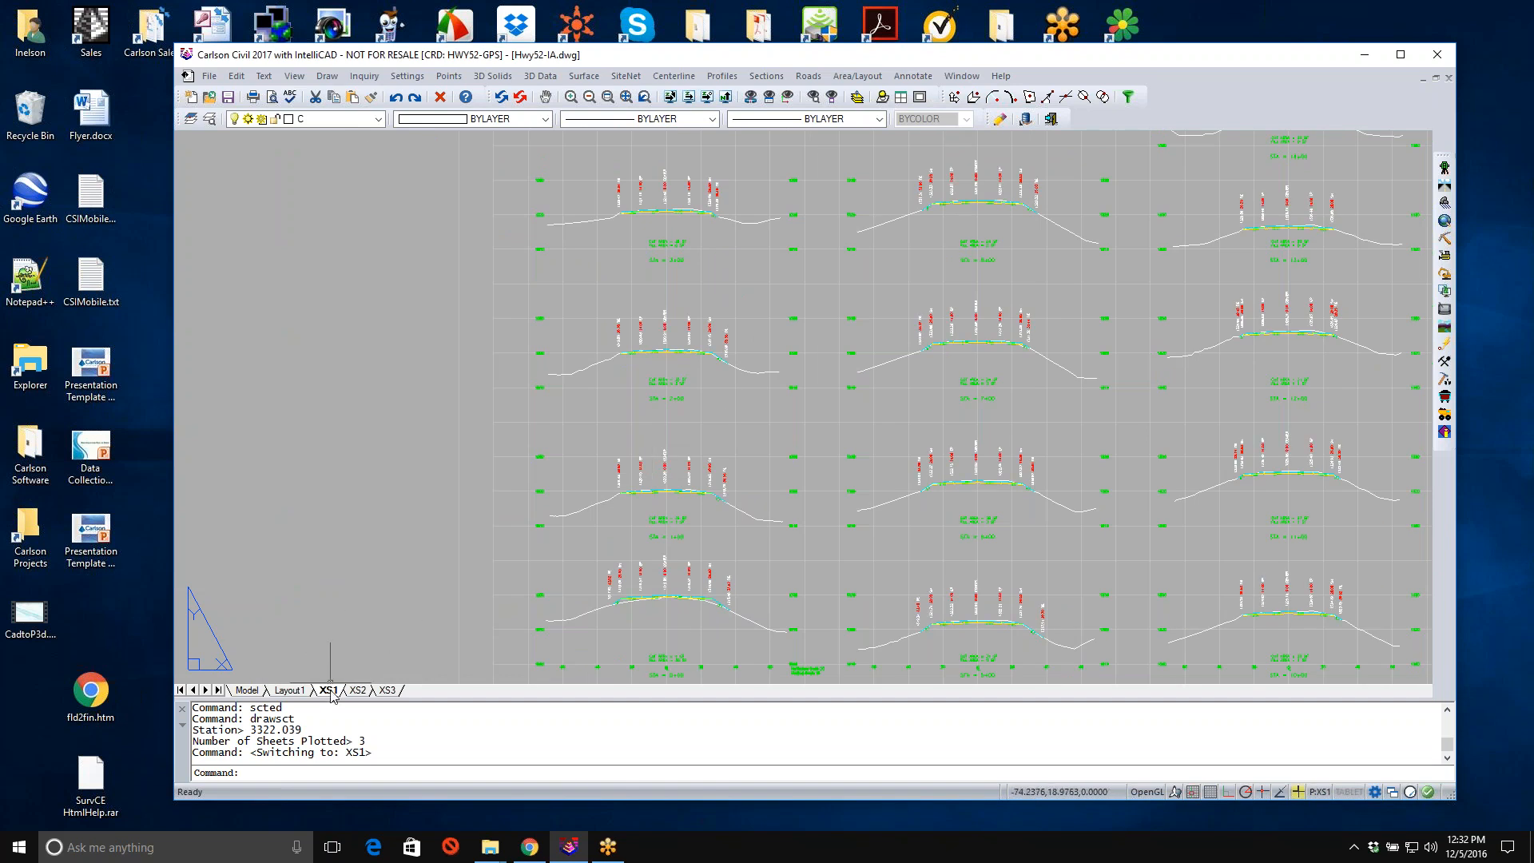
left_click(626, 97)
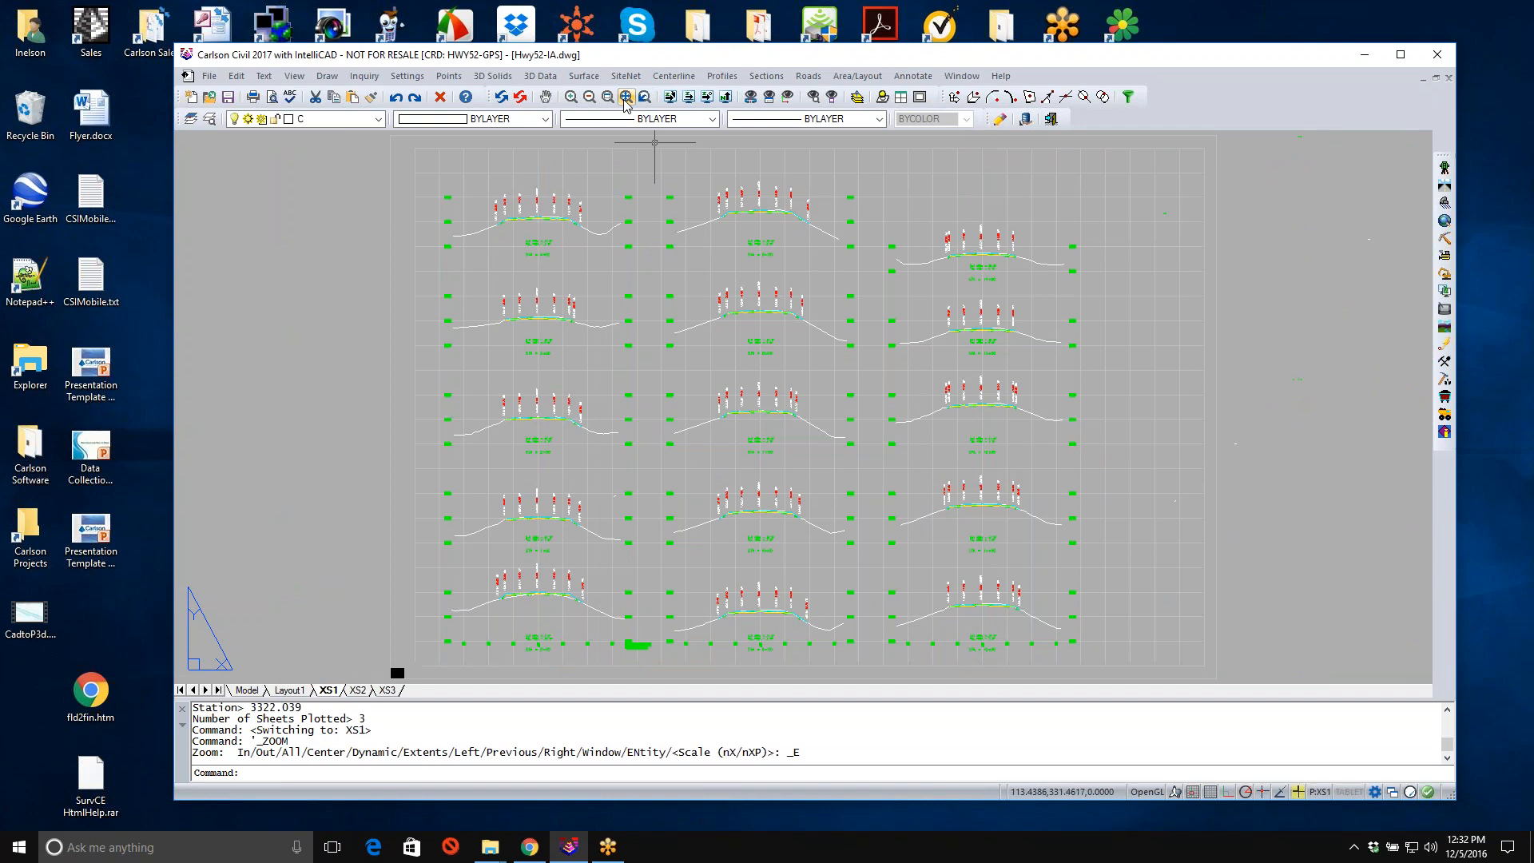
left_click(208, 76)
mouse_move(240, 325)
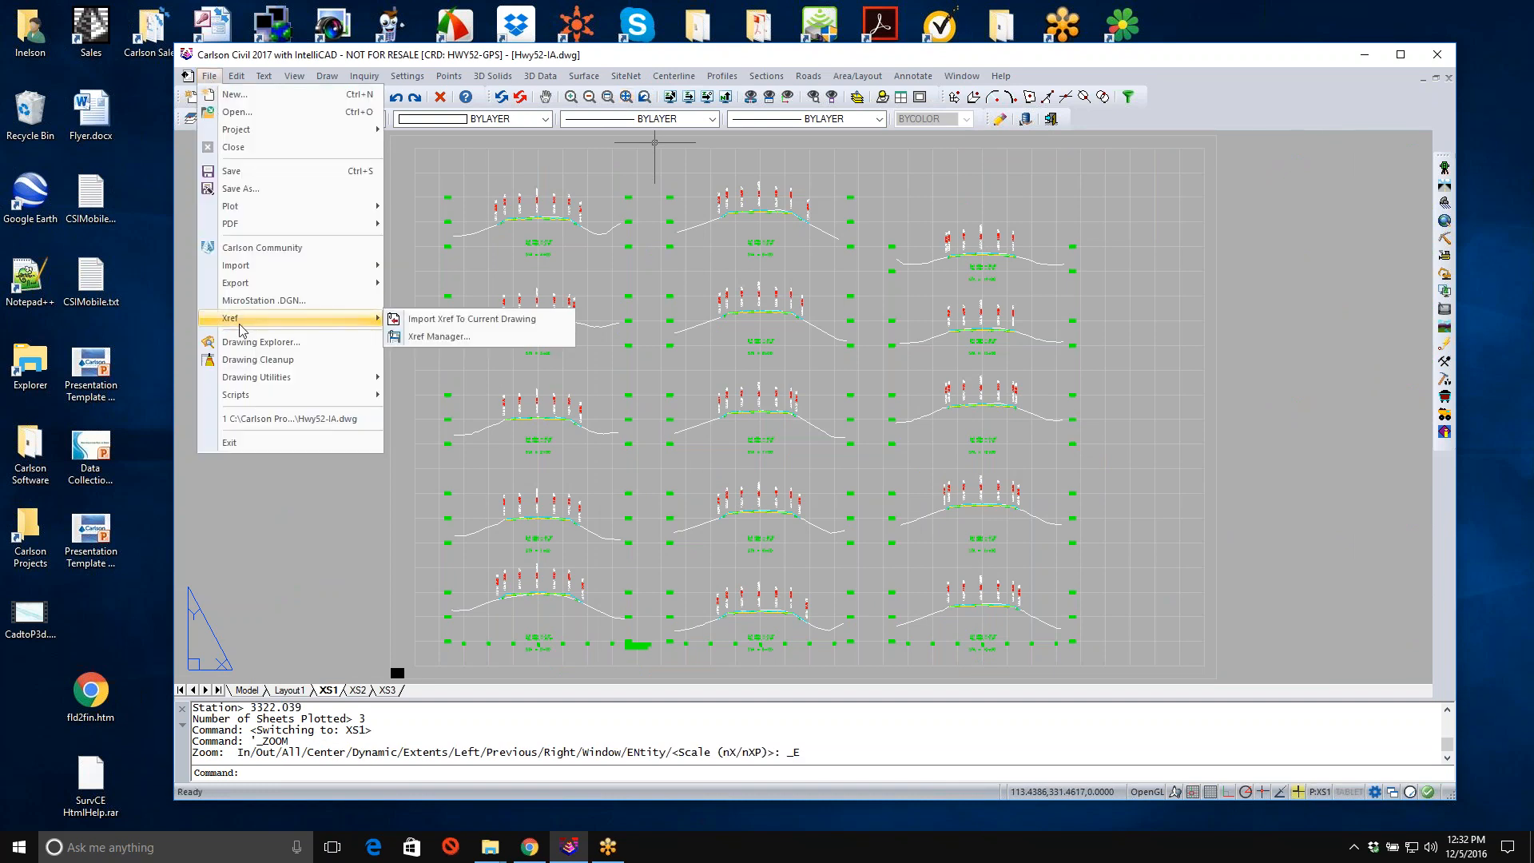
mouse_move(288, 208)
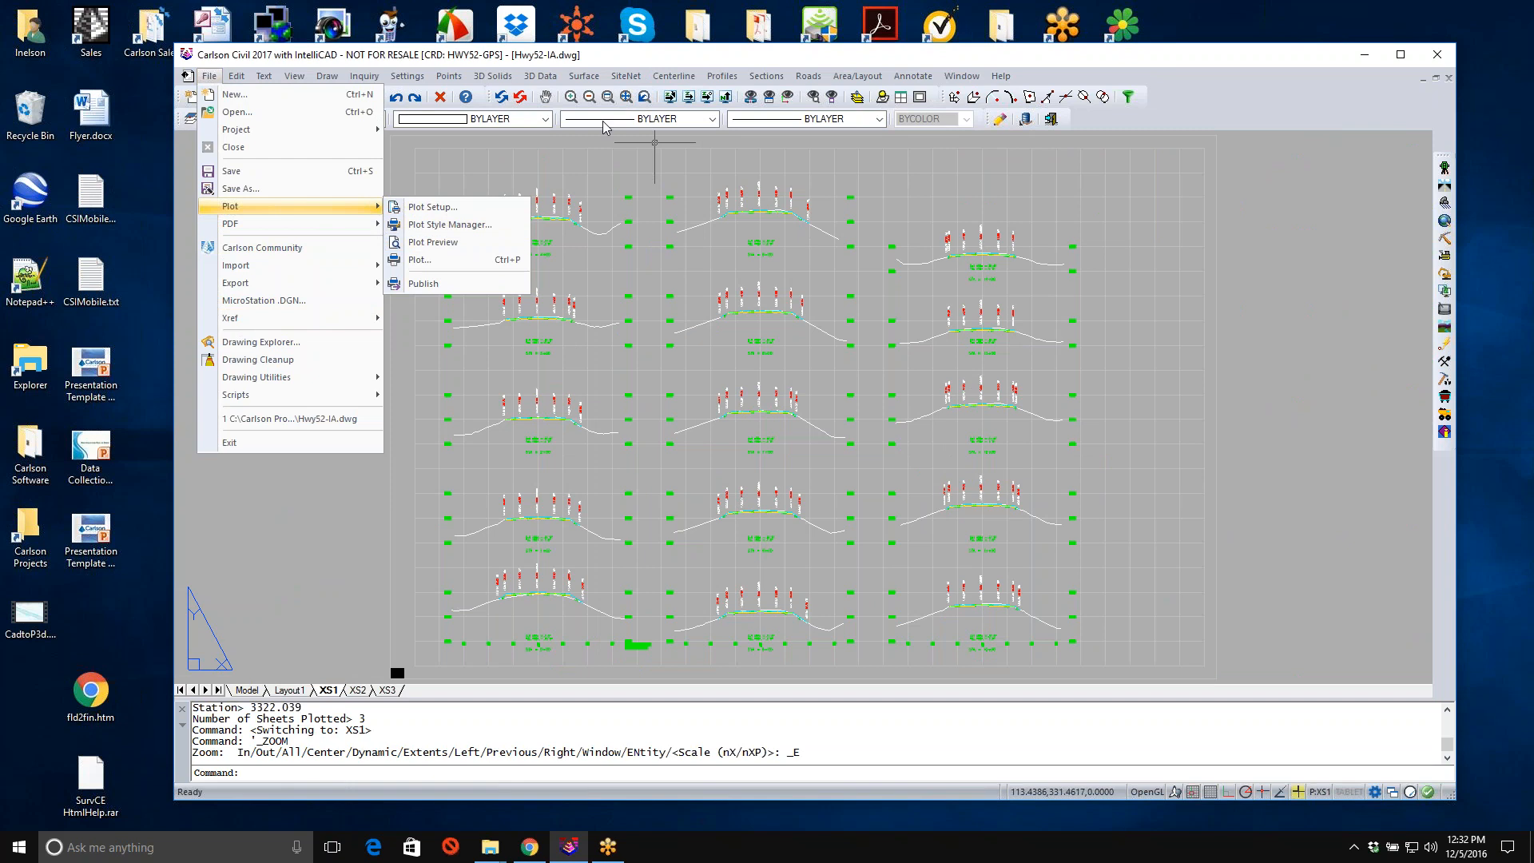
left_click(667, 53)
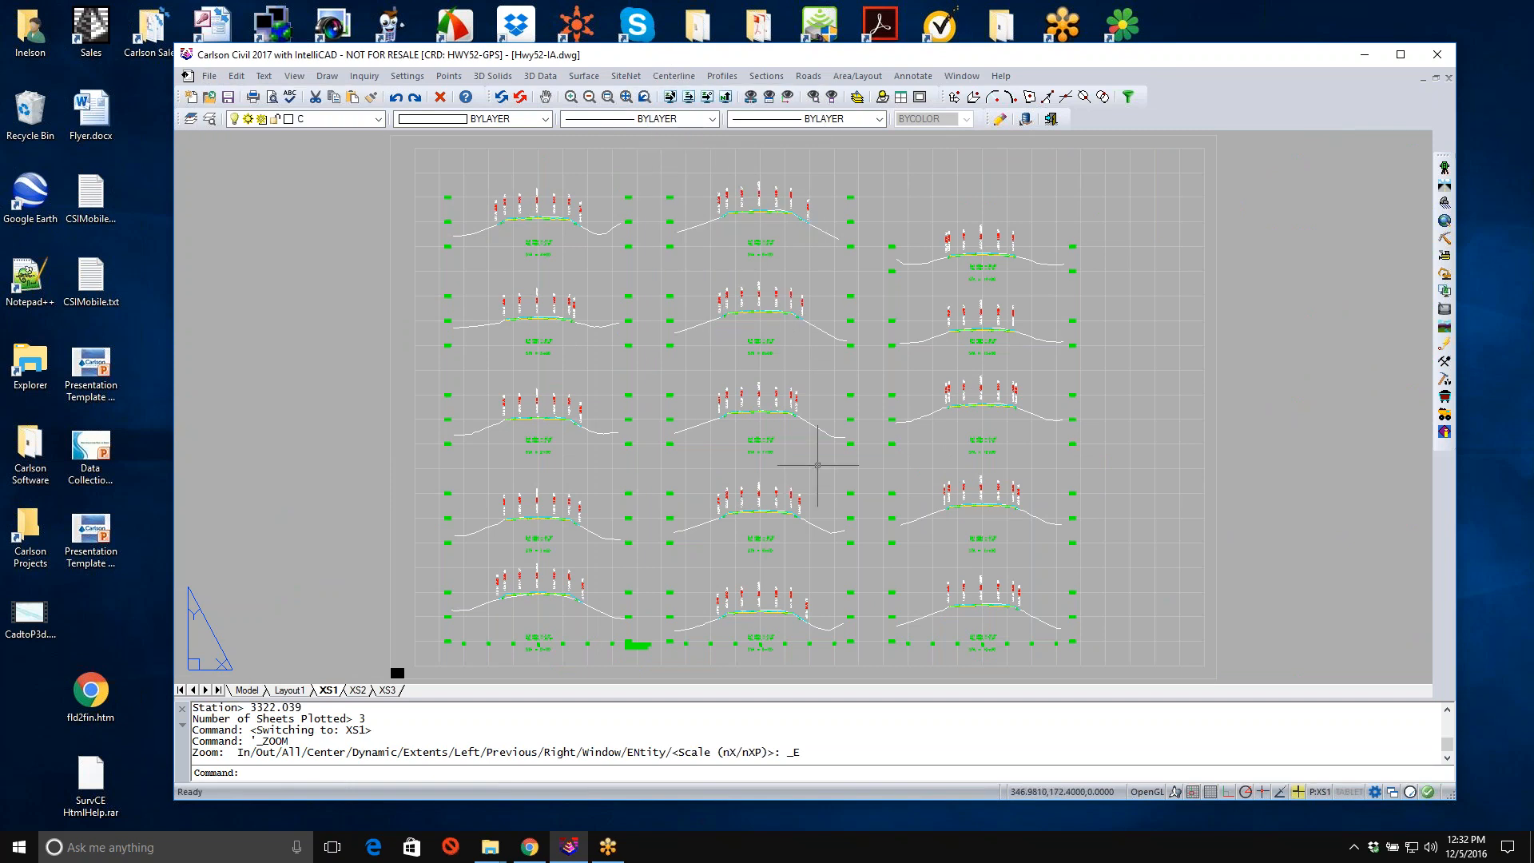